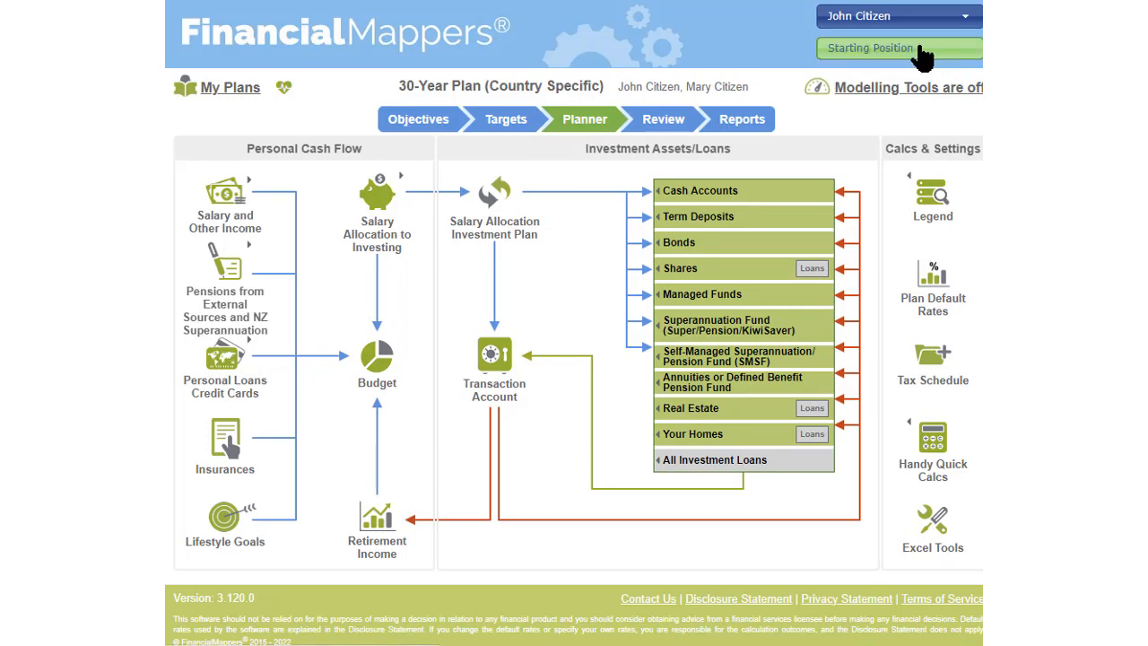
# Examine the currency options offered in the Starting Position and in the 30-Year Plan's details
pyautogui.click(920, 50)
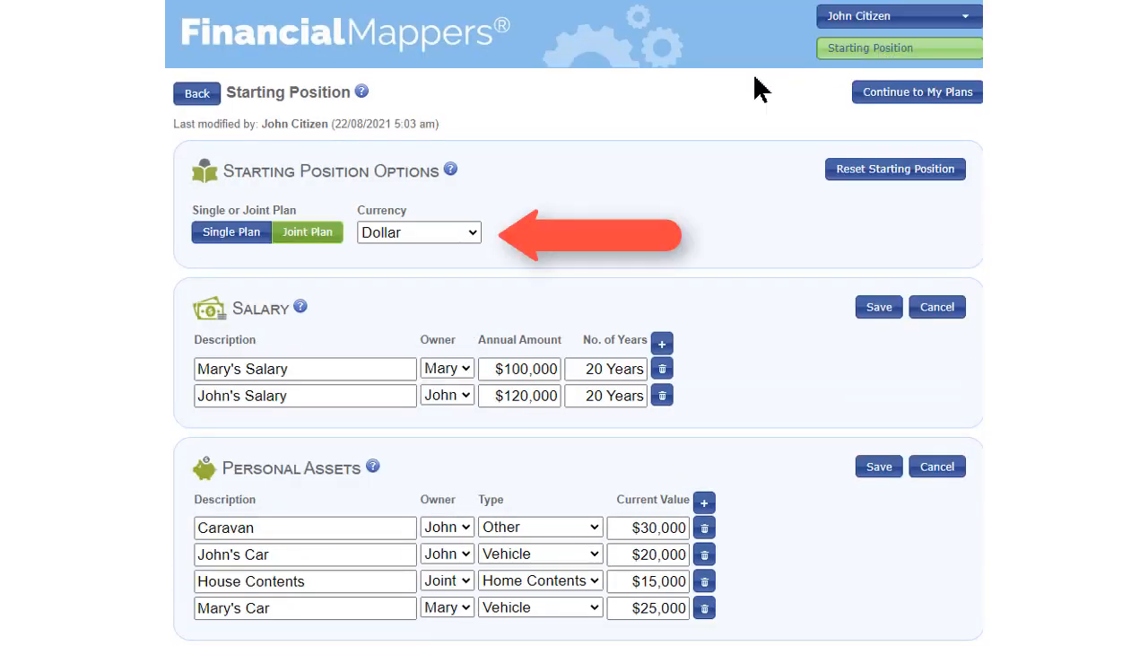
pyautogui.click(470, 234)
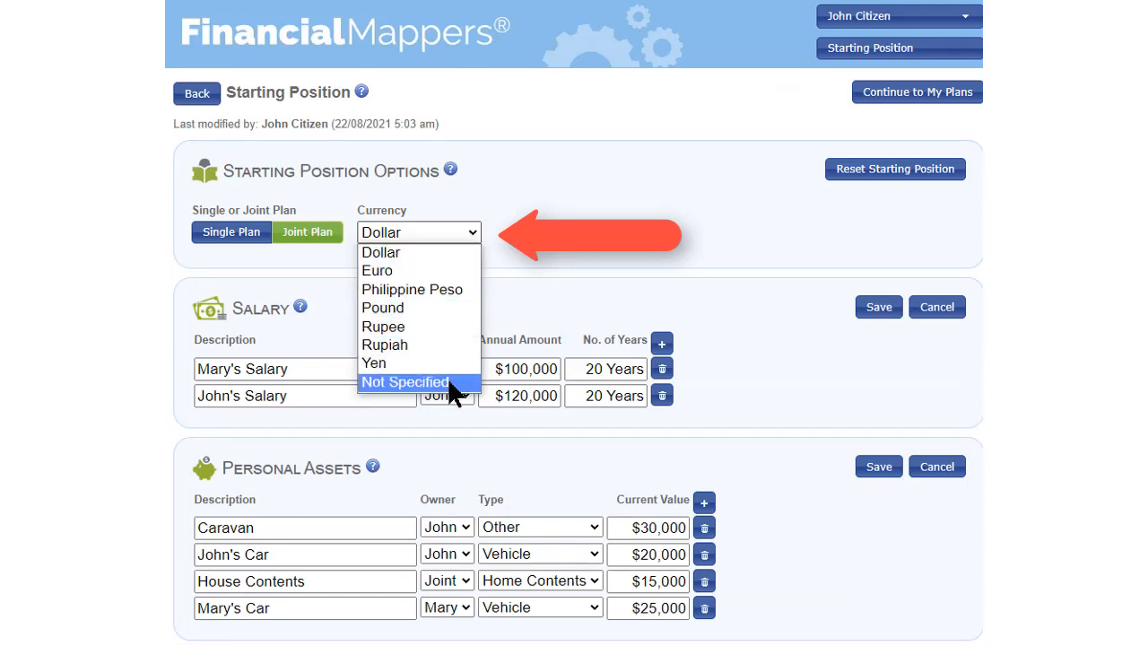
pyautogui.click(728, 217)
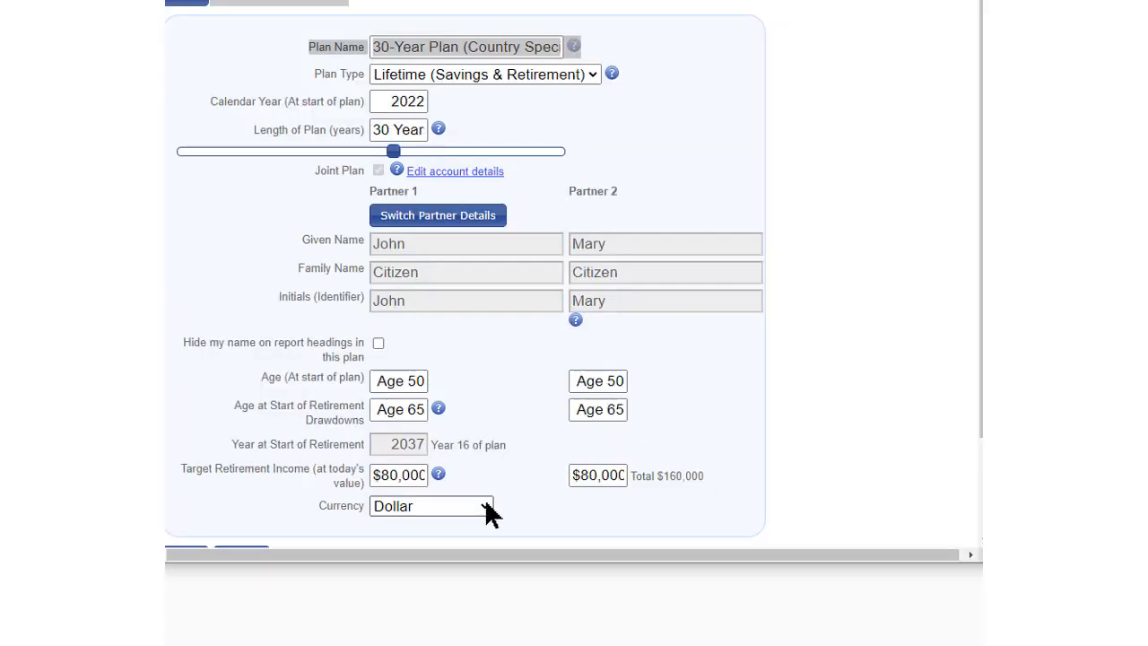
pyautogui.click(488, 509)
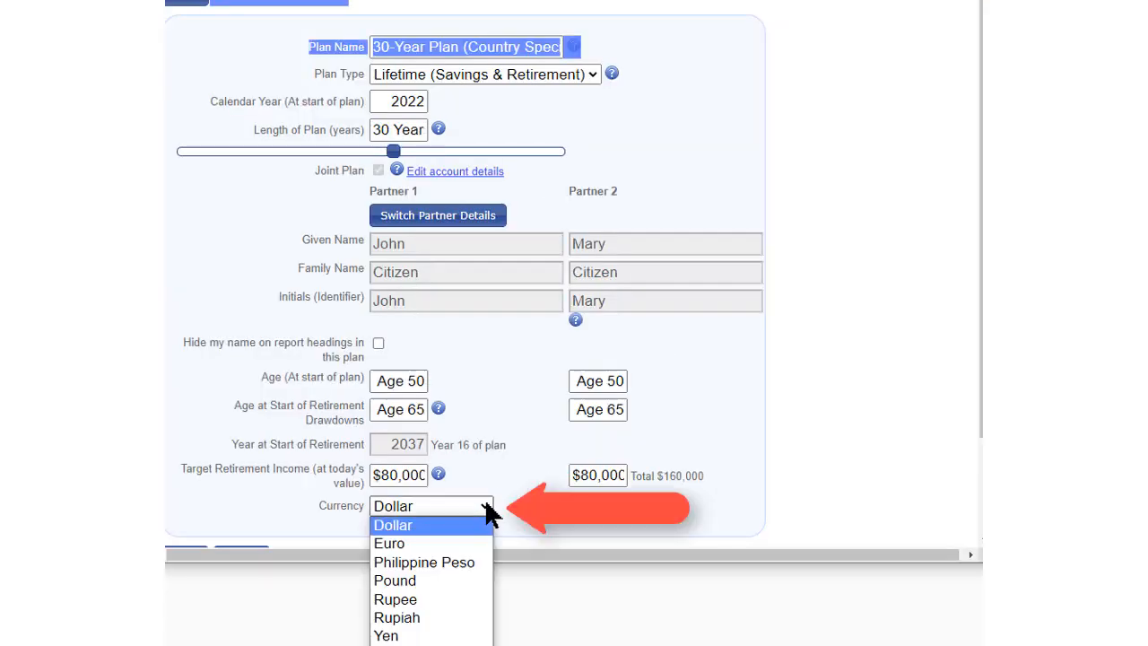
pyautogui.click(486, 506)
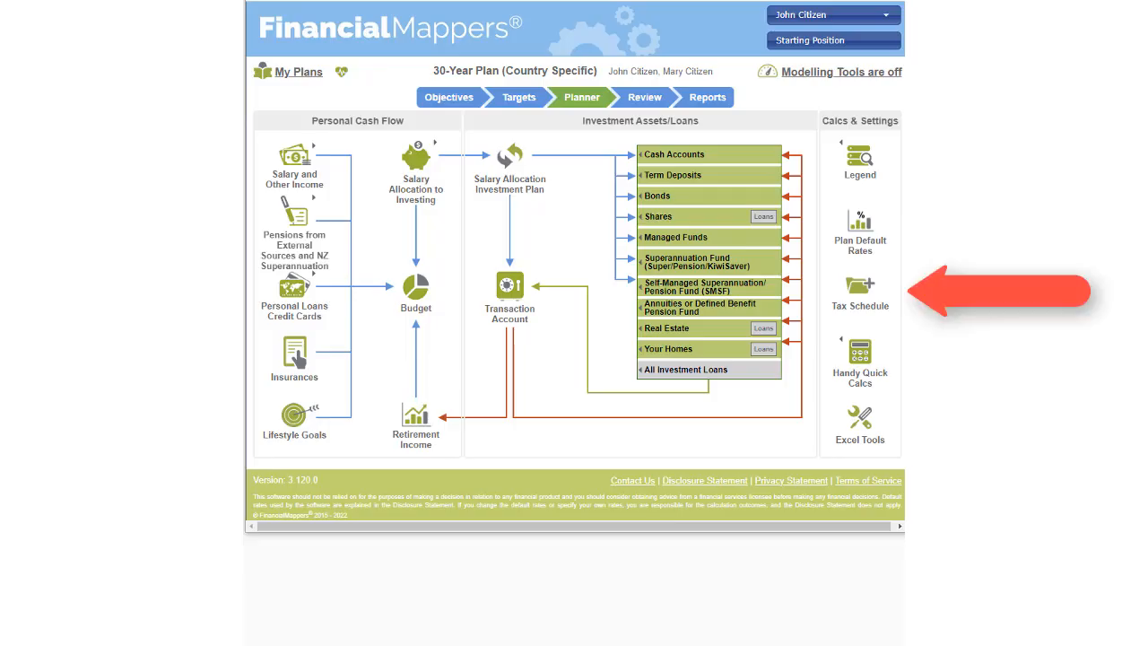
# Examine the tax schedule's personal tax settings, toggling flat tax and country-specific tax off and on and viewing the country choices
pyautogui.click(861, 295)
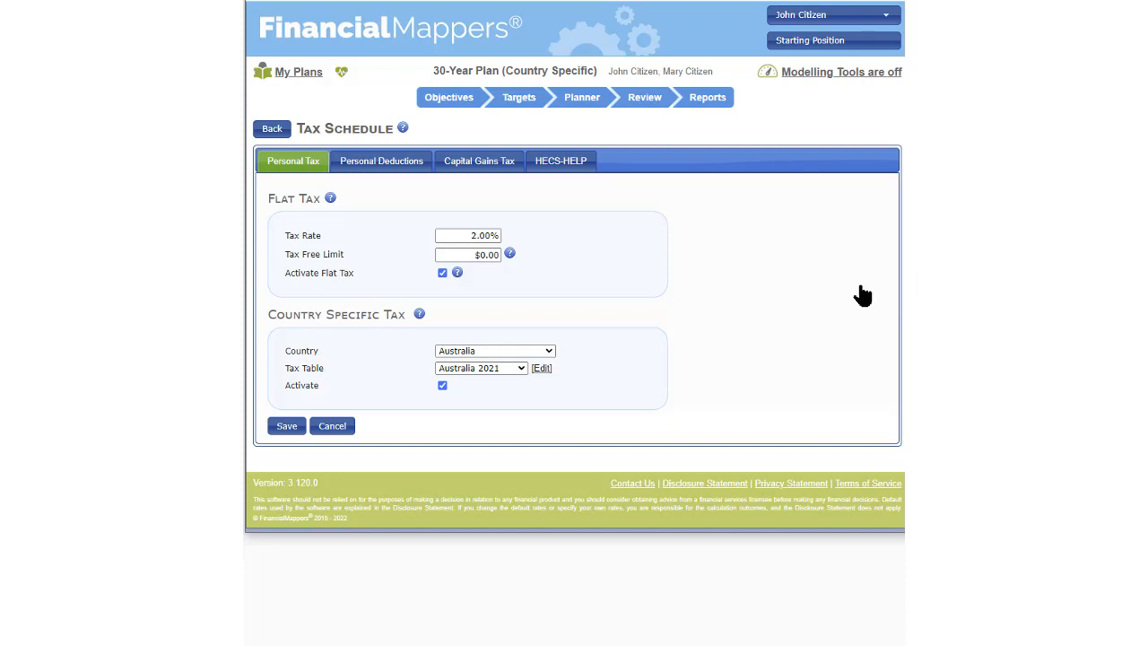
pyautogui.click(442, 273)
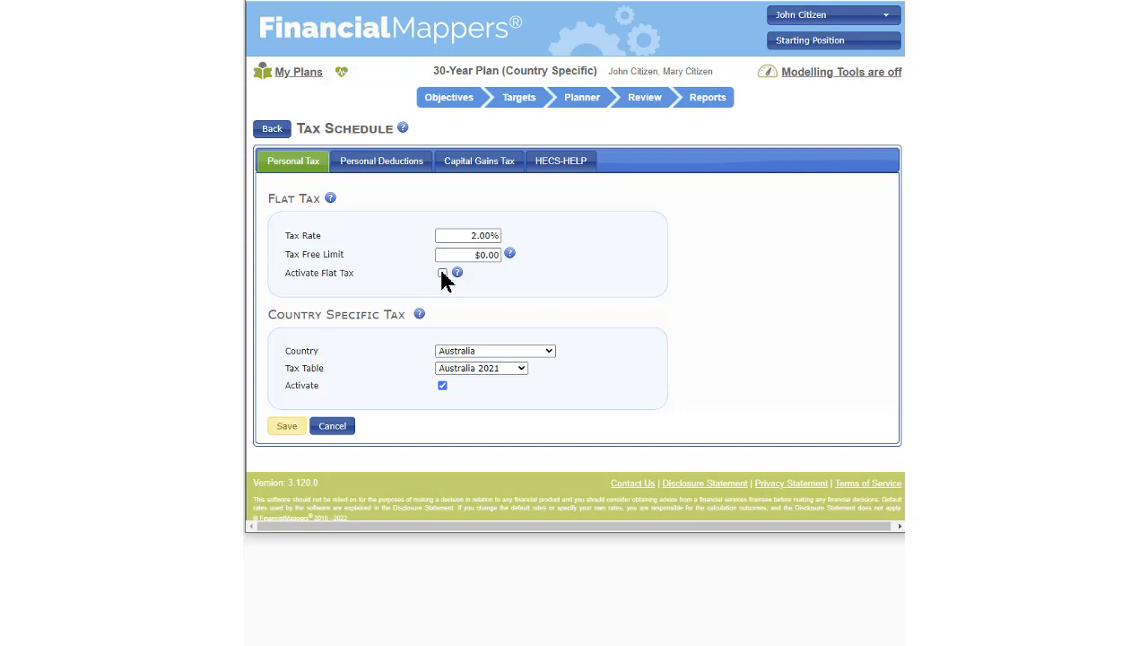
pyautogui.click(442, 385)
pyautogui.click(442, 386)
pyautogui.click(442, 274)
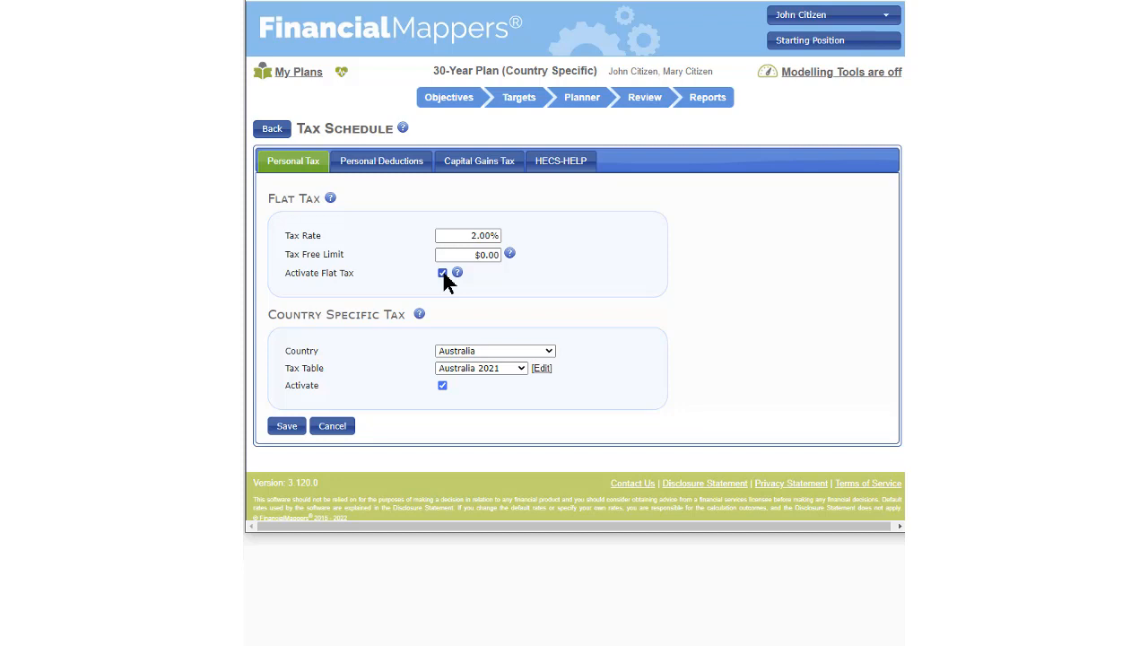
pyautogui.click(542, 353)
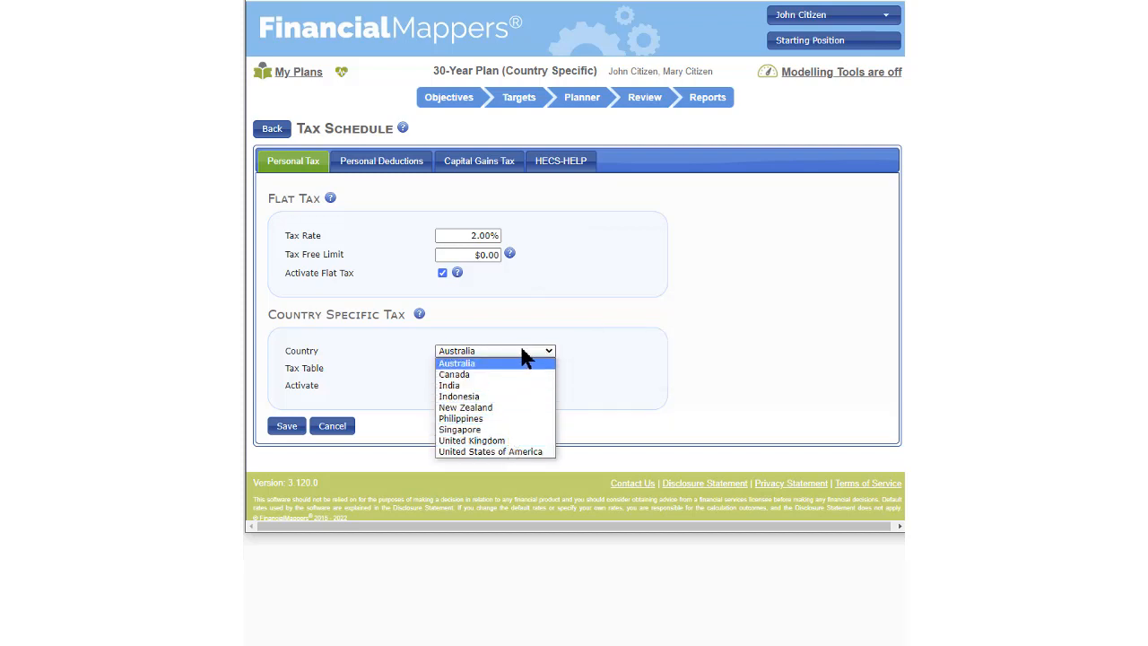
pyautogui.click(602, 346)
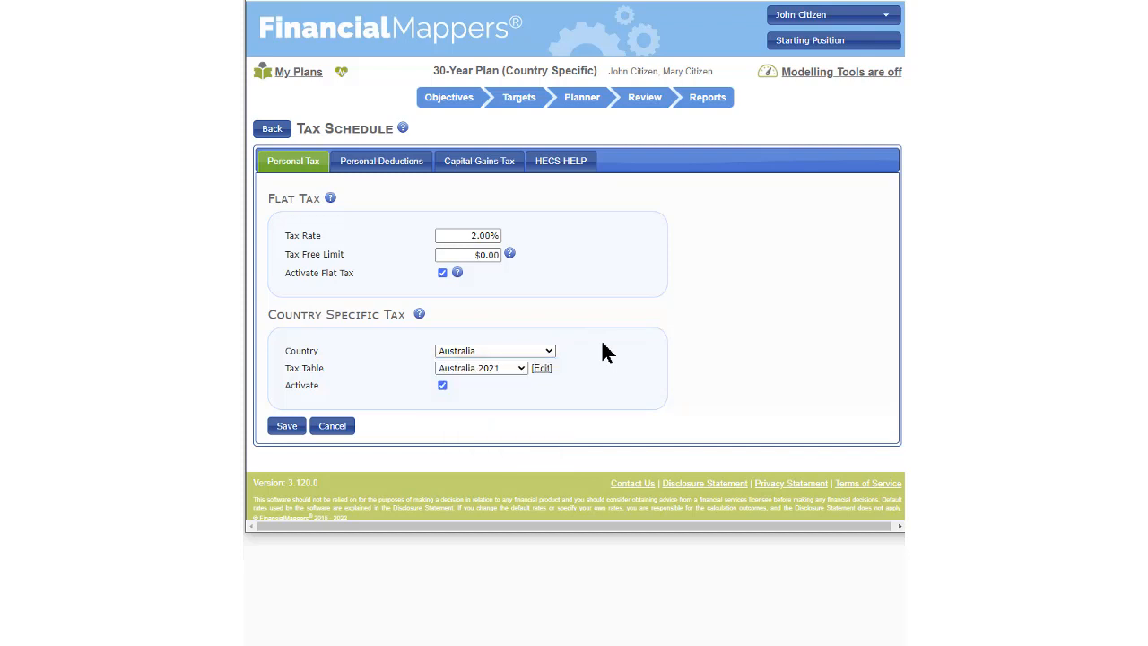
# Activate personal deductions and set the capital gains tax calculation to Flat Rate in the tax schedule
pyautogui.click(401, 170)
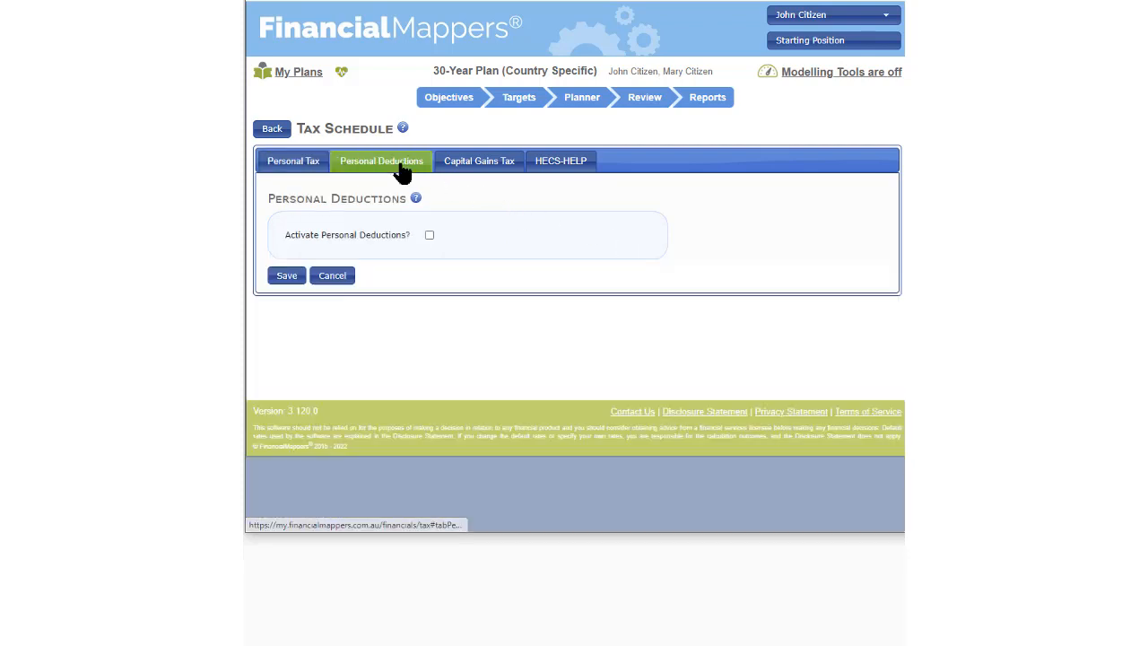
pyautogui.click(429, 236)
pyautogui.click(479, 161)
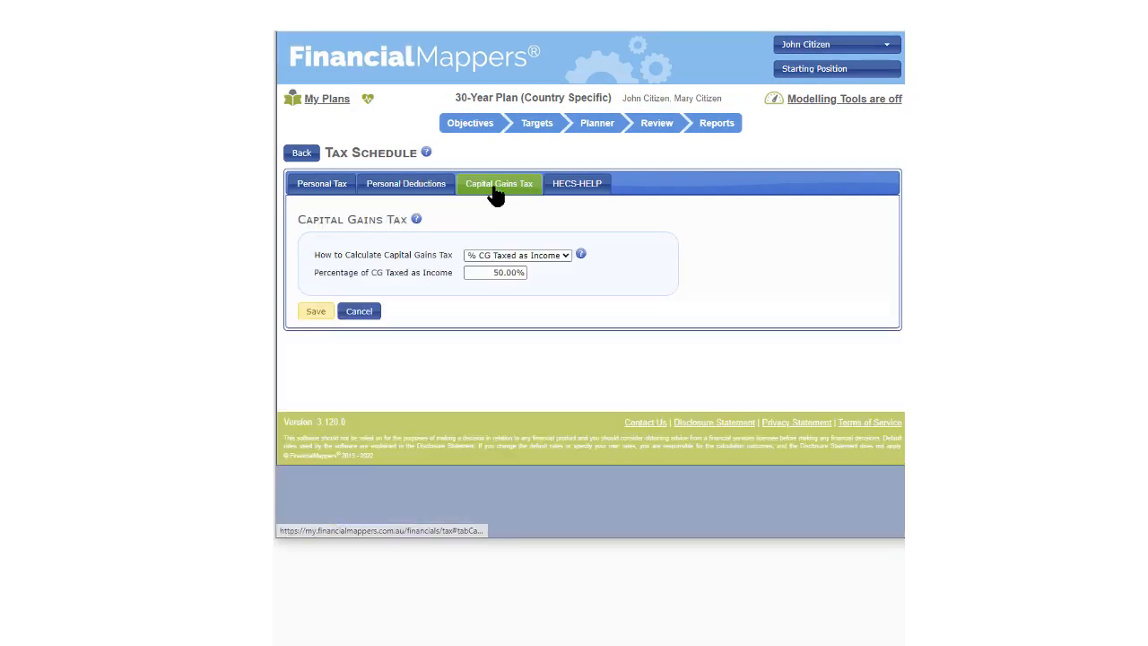
pyautogui.click(564, 257)
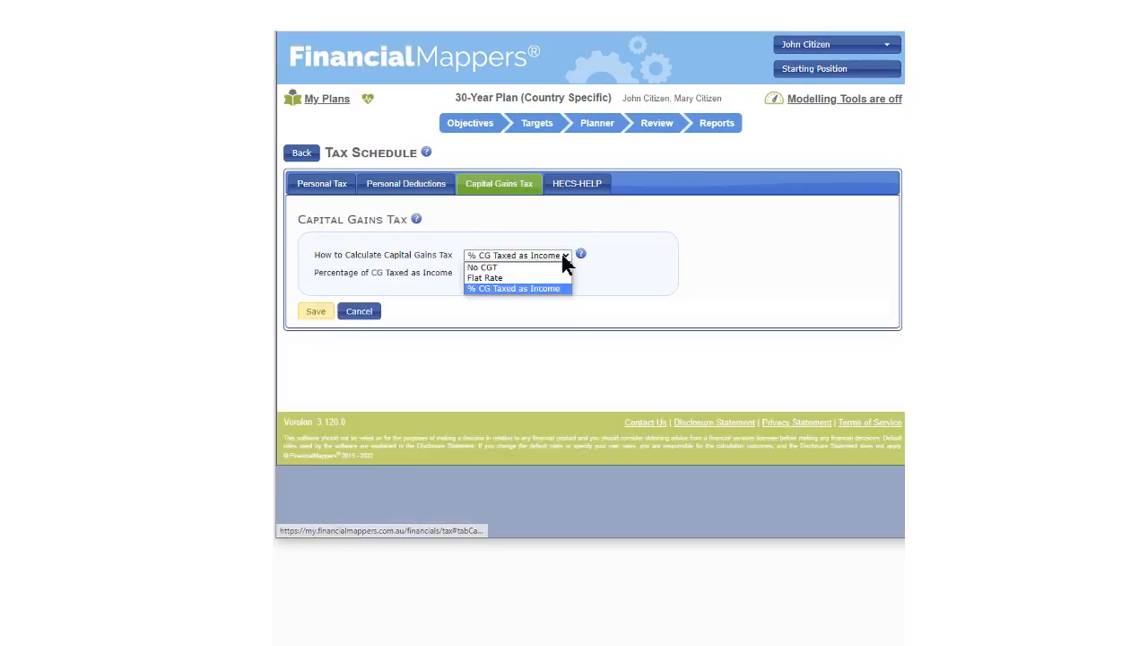
pyautogui.click(485, 267)
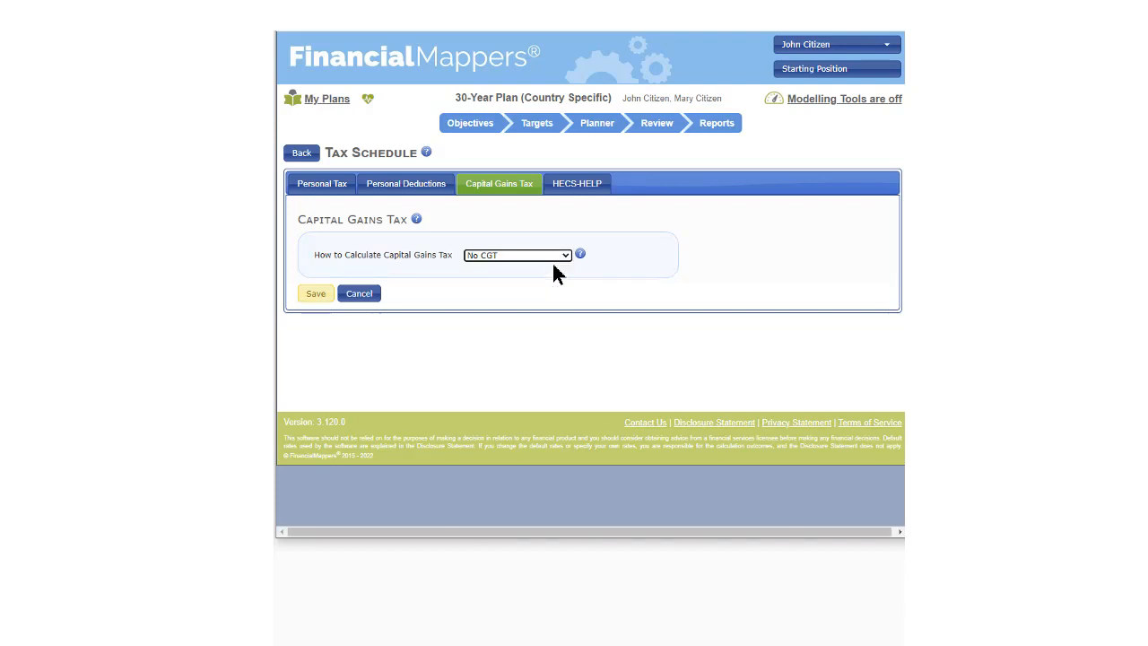
pyautogui.click(567, 254)
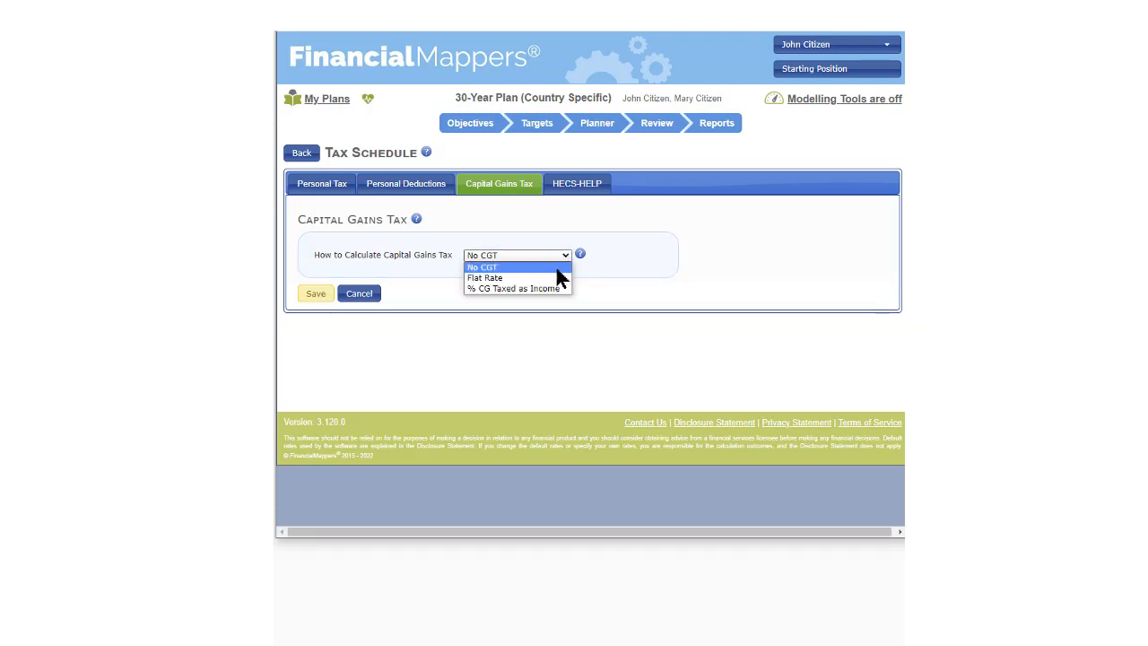
pyautogui.click(550, 278)
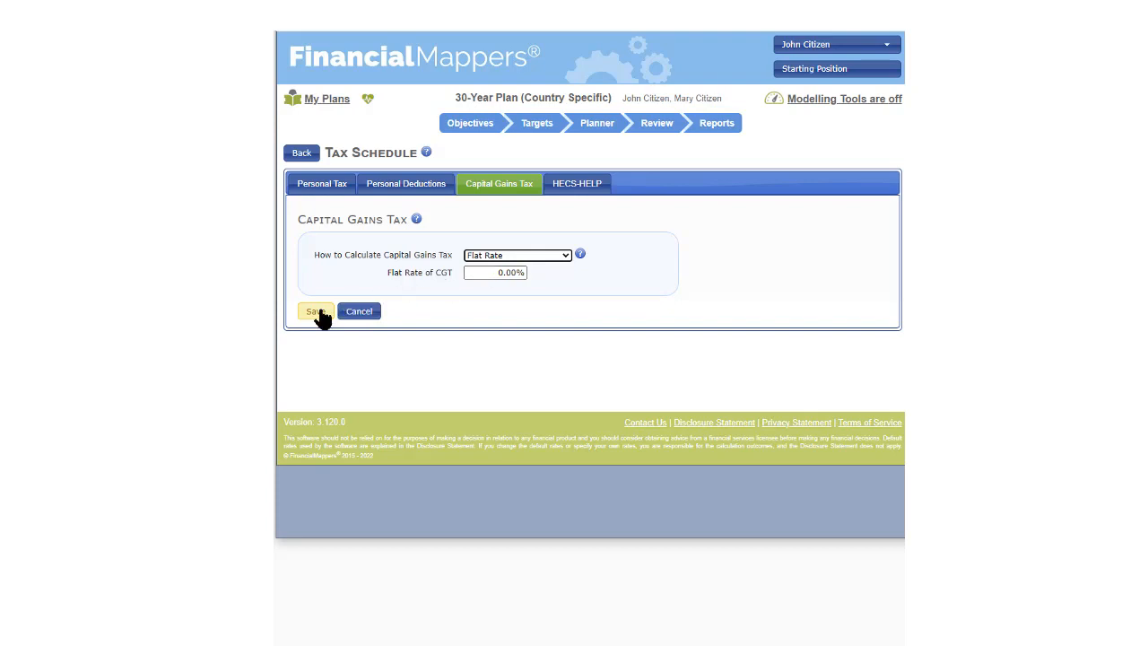
pyautogui.click(661, 289)
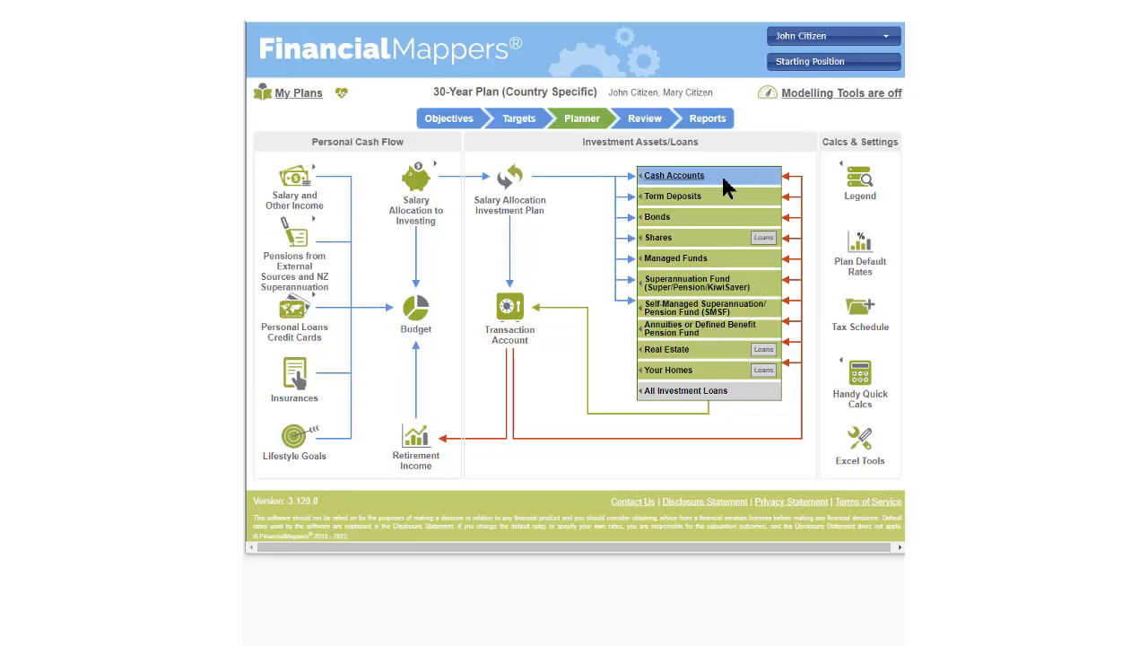
# Open the Emergency Cash account and examine its method of taxation options
pyautogui.moveTo(703, 175)
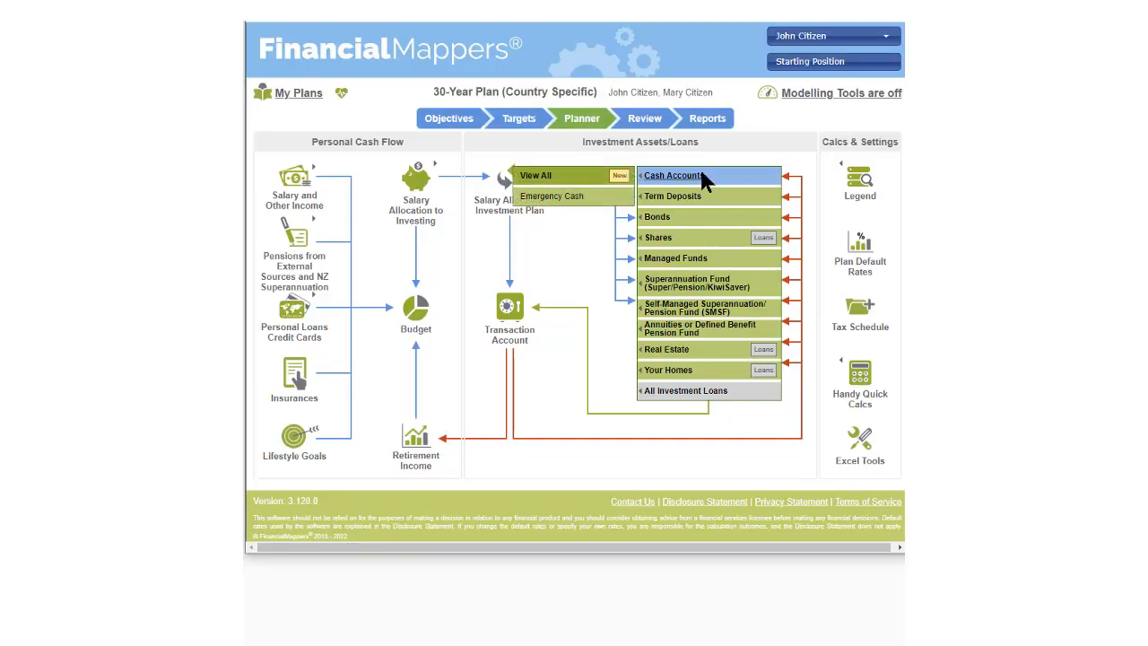
pyautogui.click(567, 192)
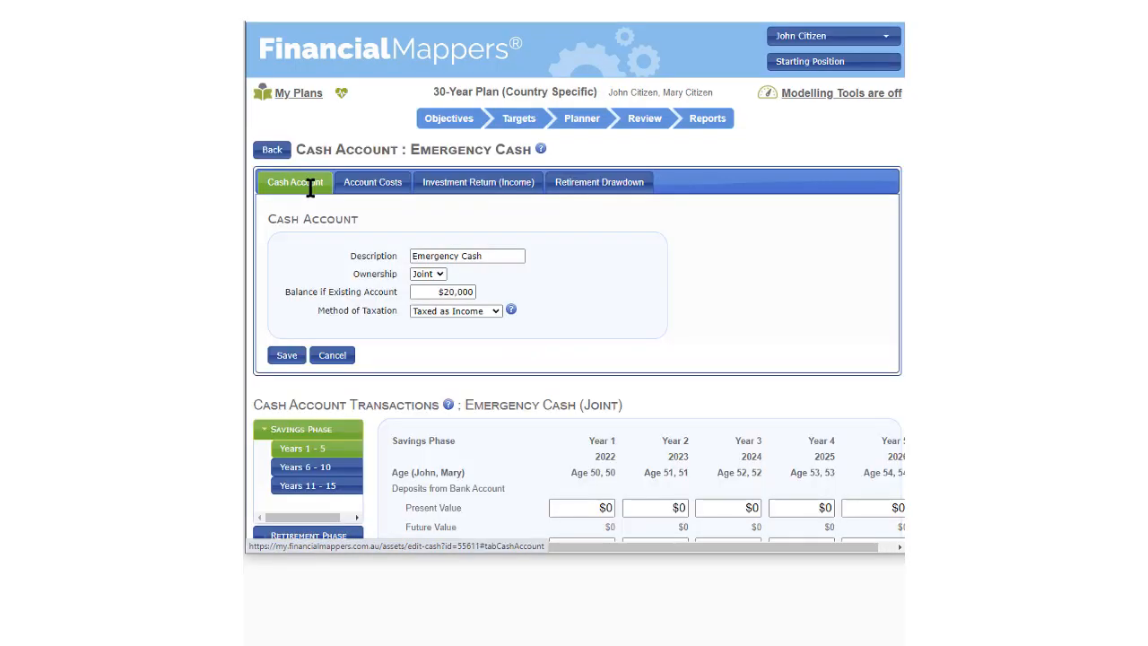
pyautogui.click(493, 310)
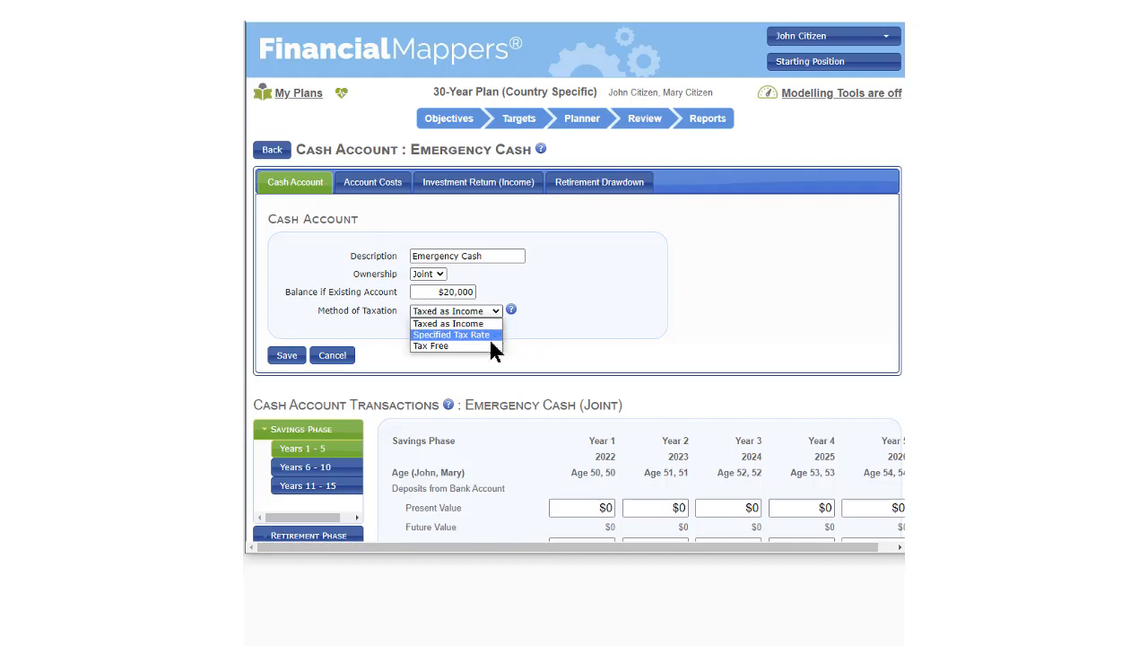
pyautogui.click(570, 281)
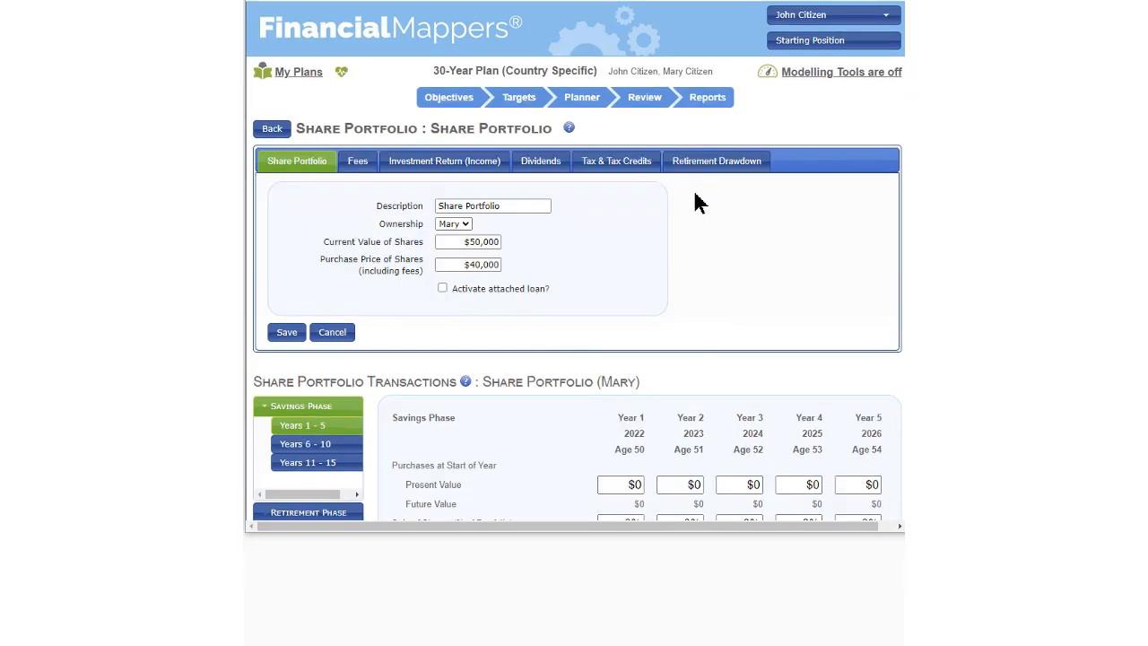
# Examine the method of taxation and tax credit options for the share portfolio, leaving the taxation method at Taxed as Income
pyautogui.click(628, 163)
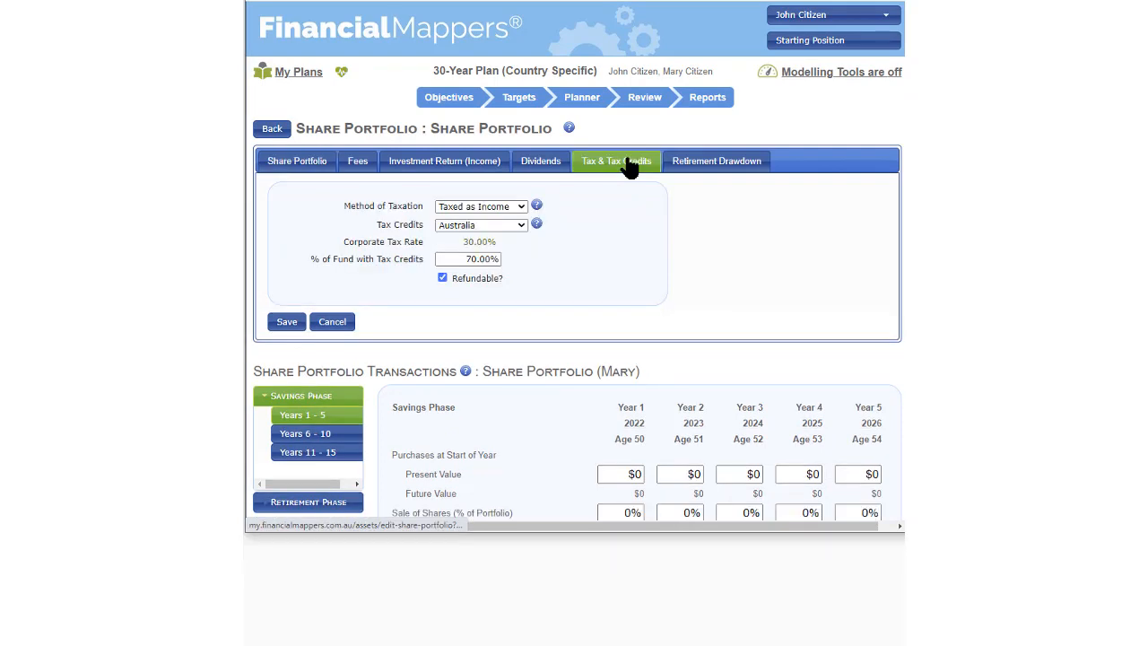
pyautogui.click(517, 207)
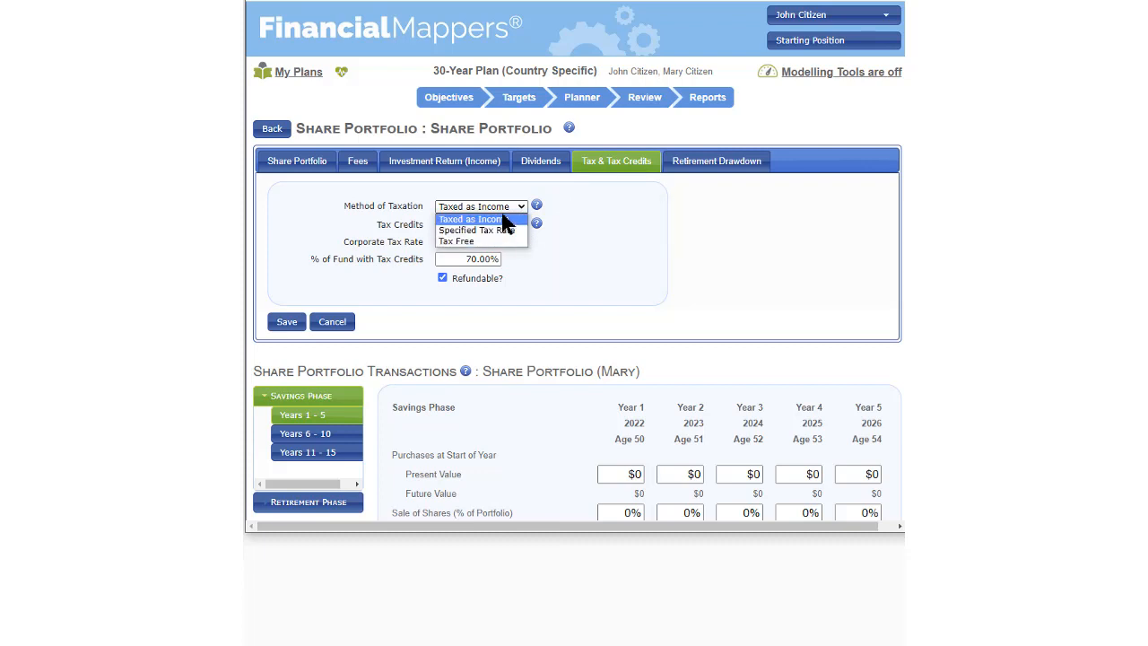
pyautogui.click(505, 218)
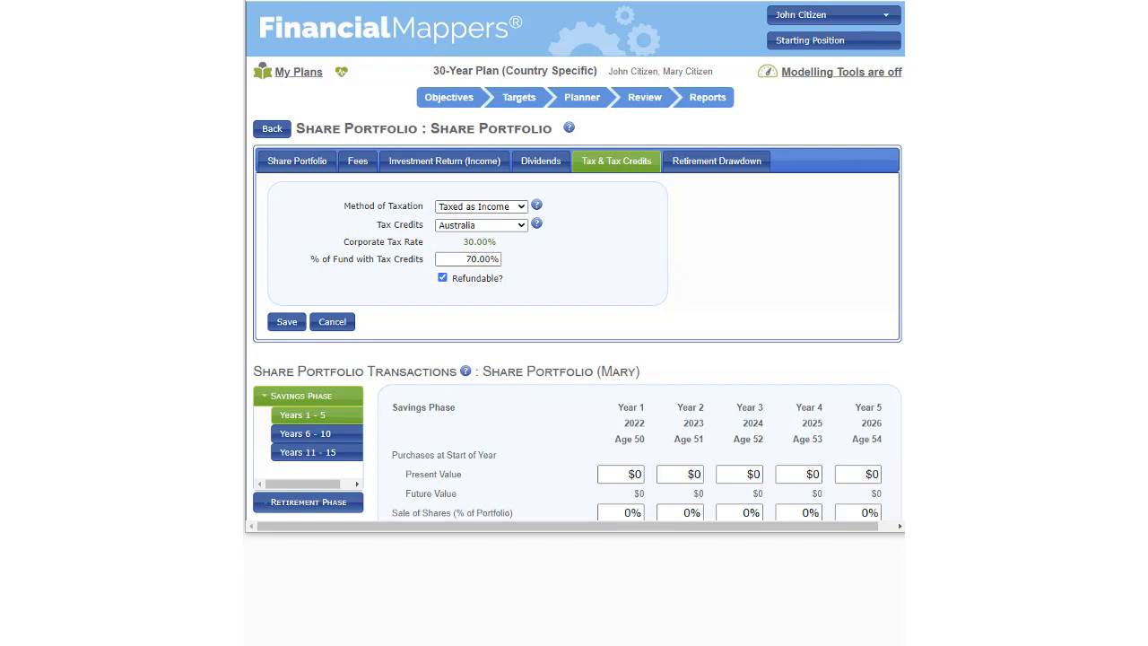
pyautogui.click(521, 224)
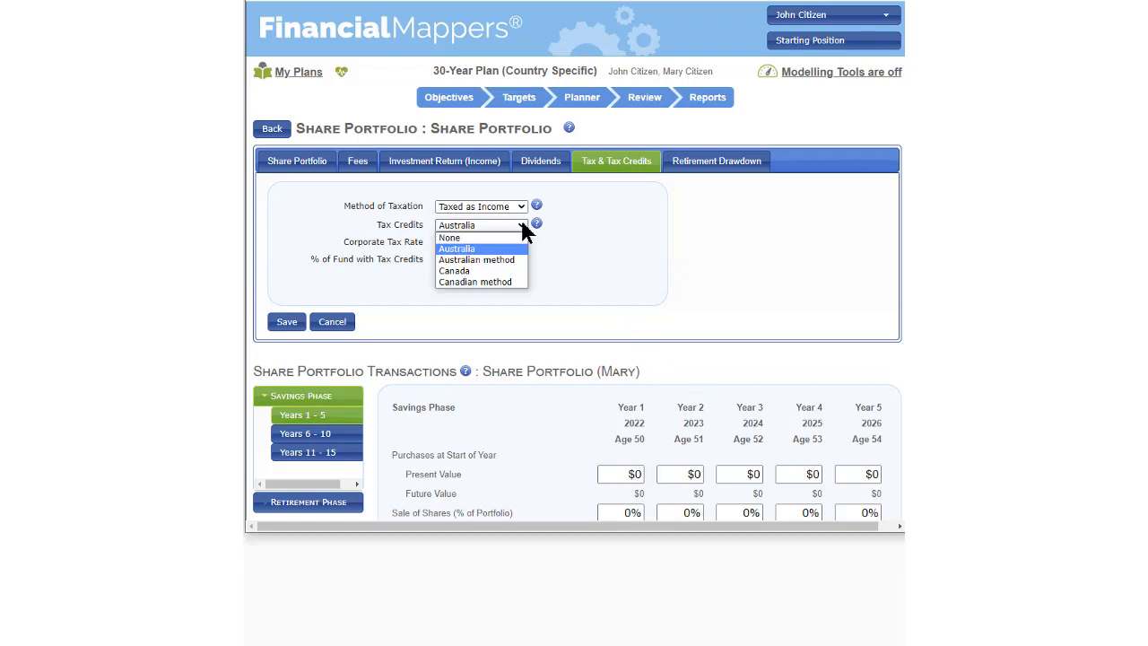
pyautogui.click(522, 225)
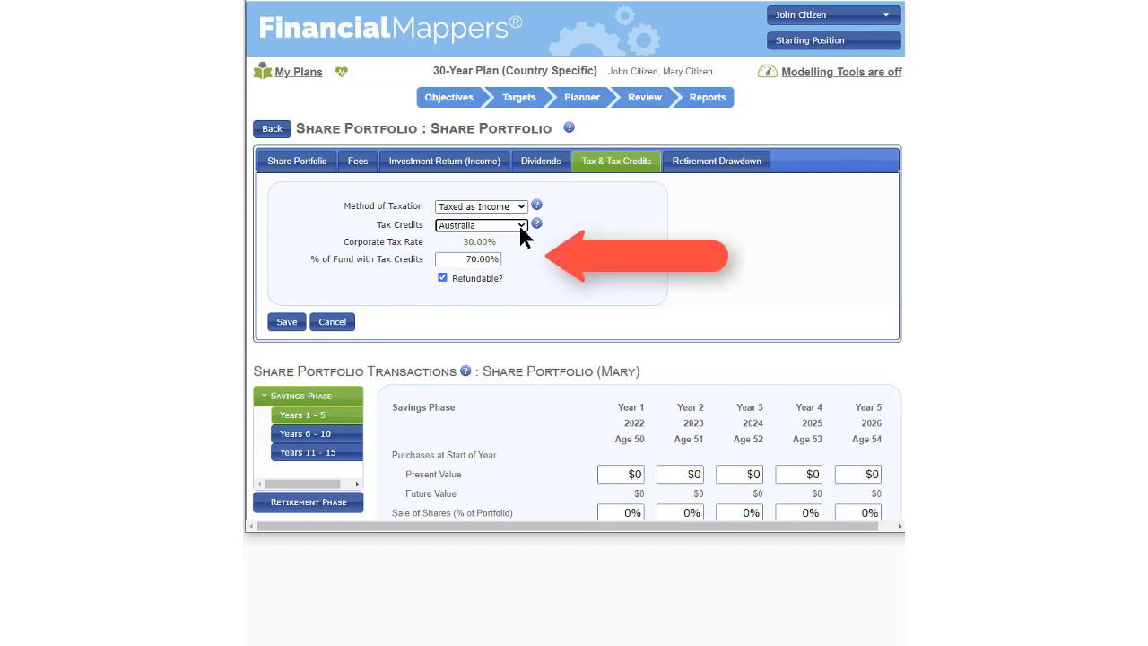
# Try Australian method and Canada for the share portfolio's tax credits, and set them to Canadian method
pyautogui.click(523, 224)
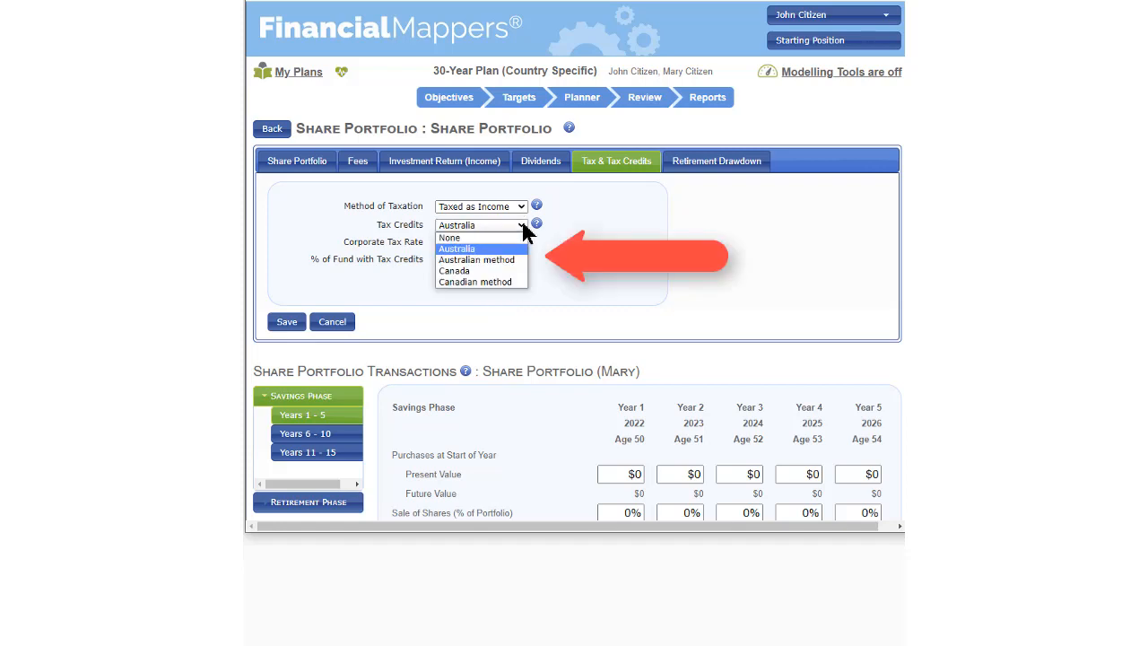
pyautogui.click(518, 260)
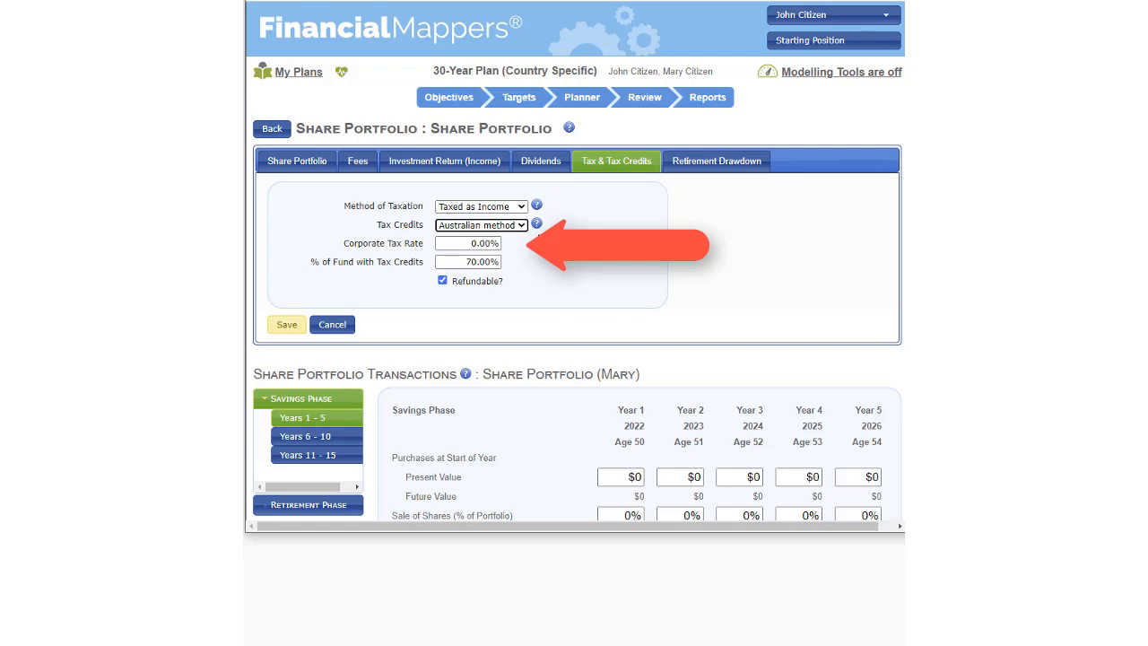
pyautogui.click(524, 226)
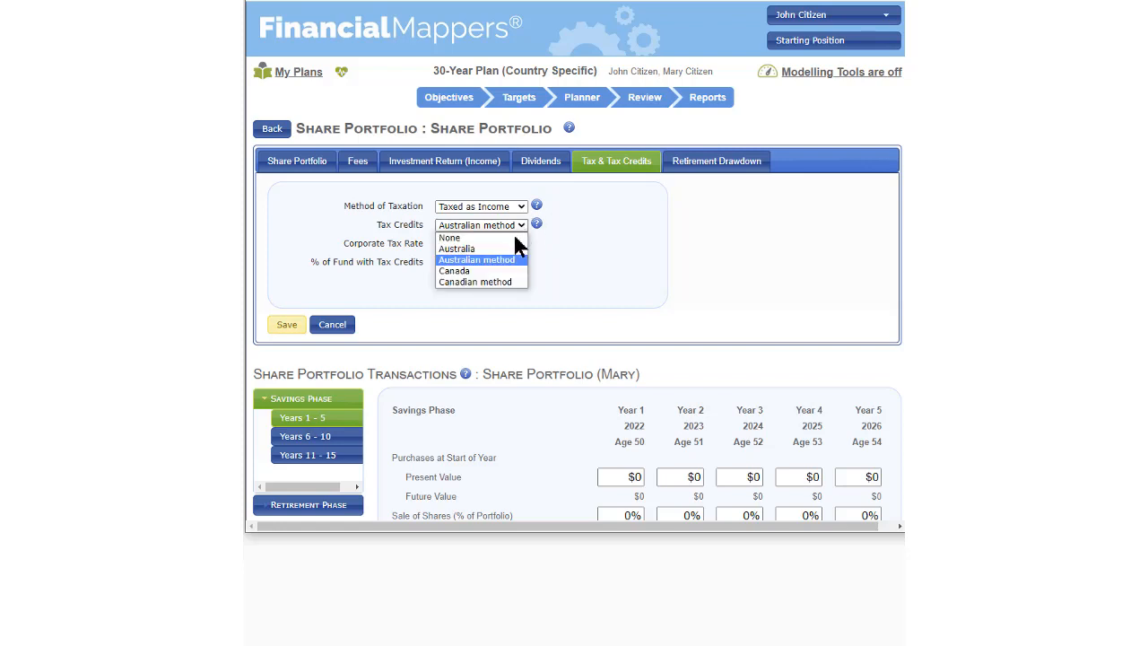
pyautogui.click(493, 270)
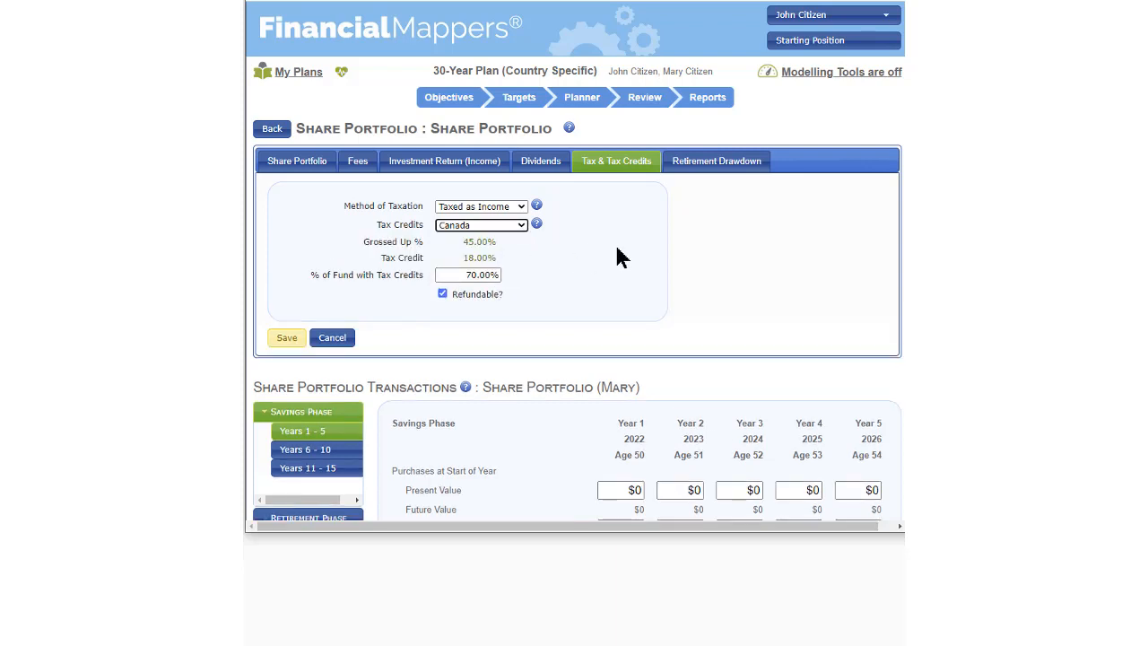
pyautogui.click(520, 226)
pyautogui.click(518, 283)
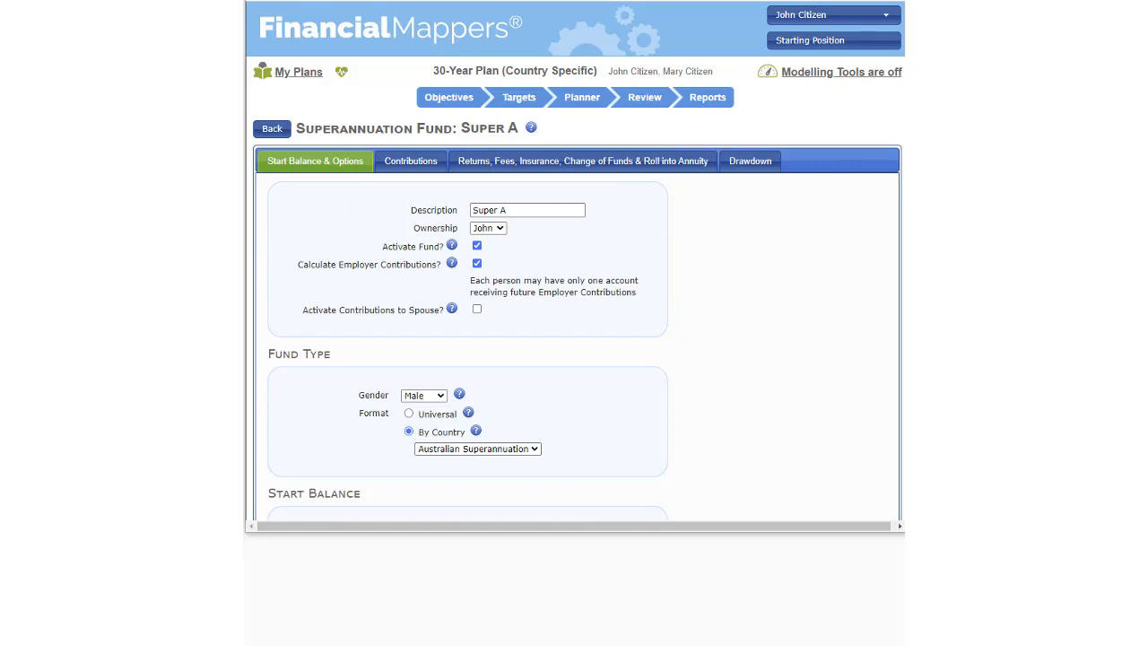
# Set the Super A superannuation fund's format to Universal and open its pension plan rules for editing
pyautogui.click(535, 451)
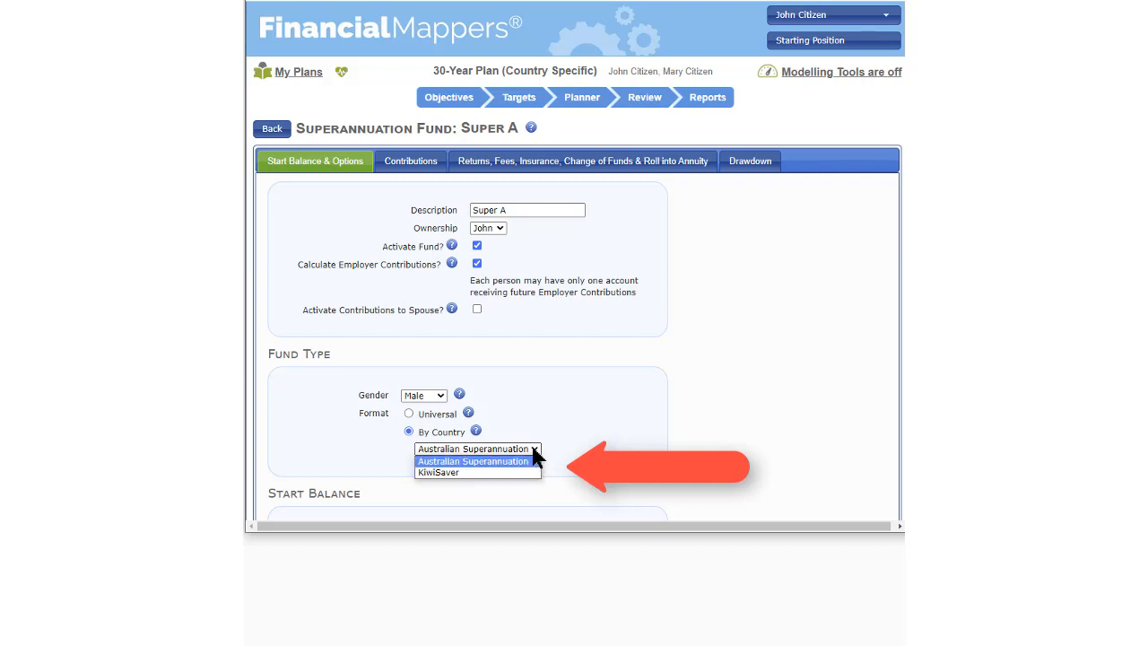
pyautogui.click(532, 448)
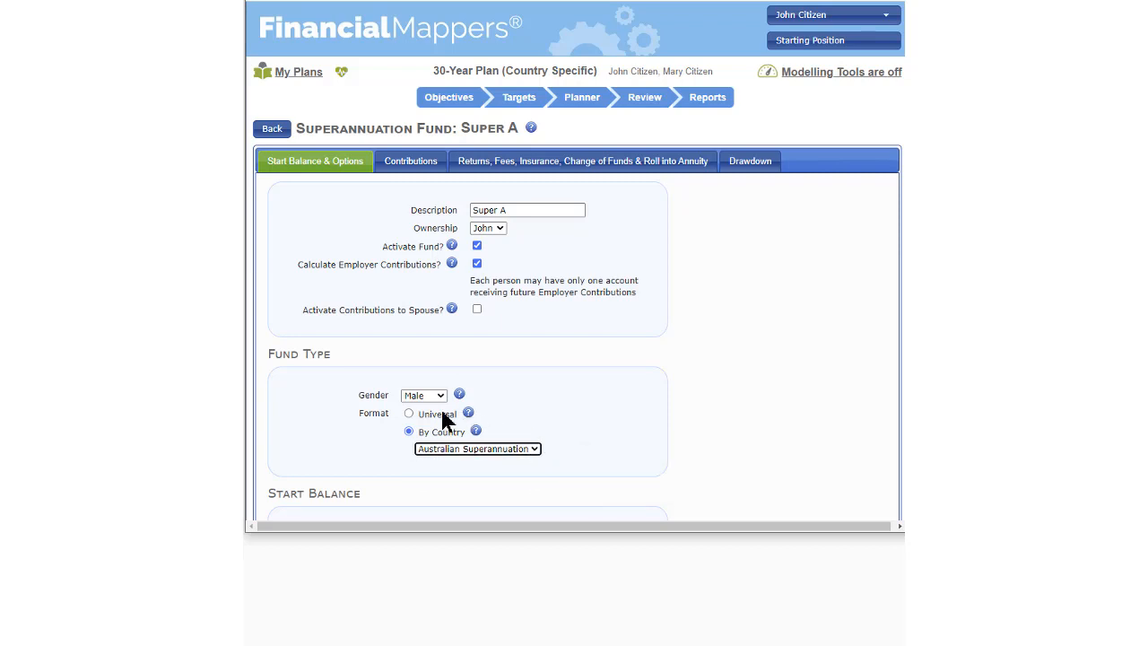
pyautogui.click(408, 412)
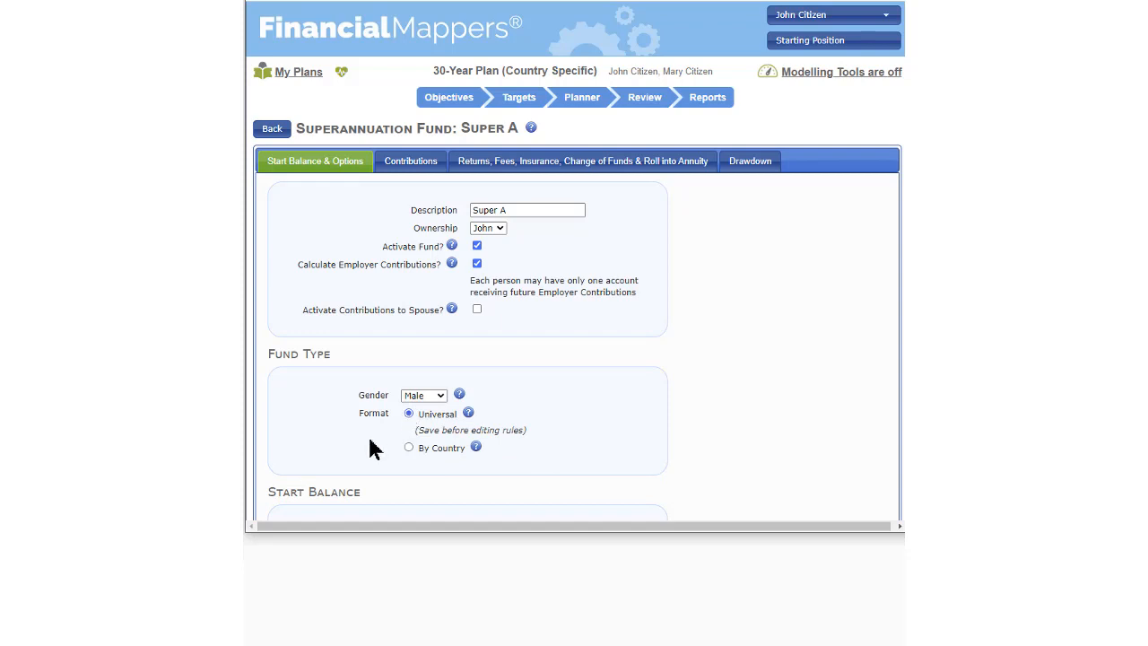
pyautogui.scroll(-3, 343, 490)
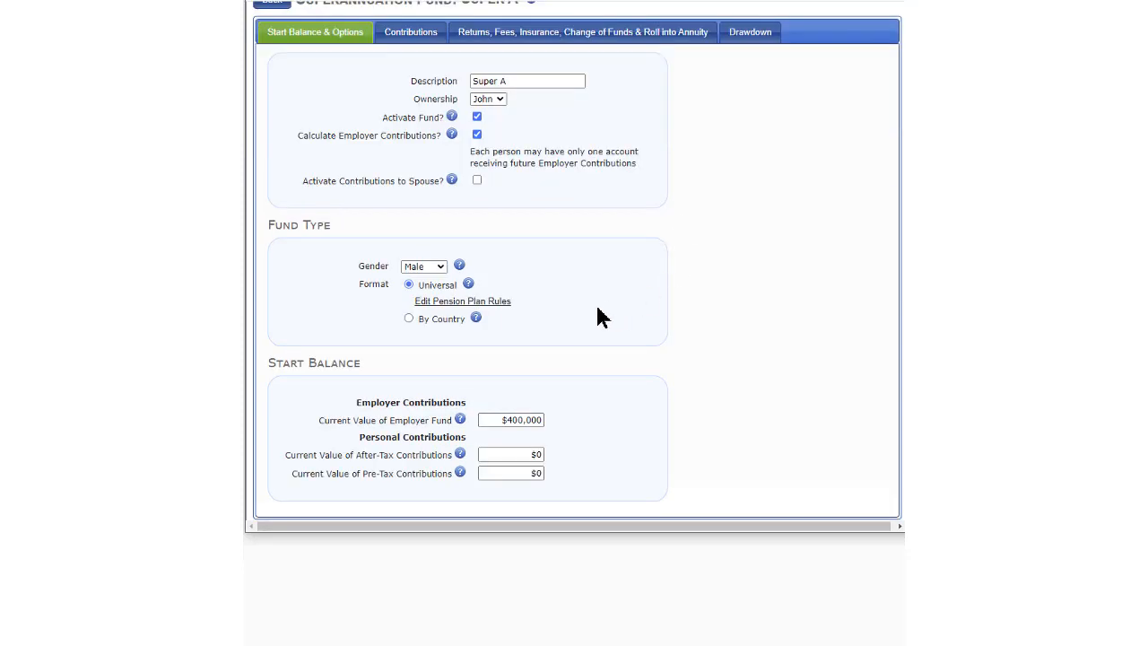
pyautogui.click(462, 308)
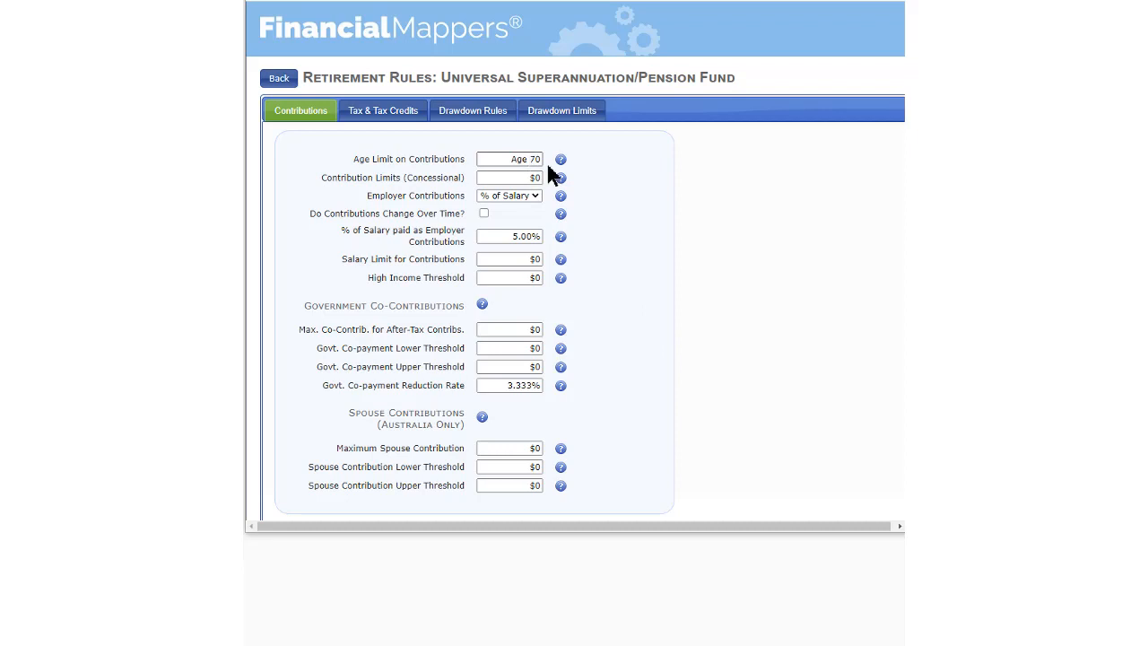
# Try Matched employer contributions for the universal fund, with a 50% contribution match and a $5,000 employer limit to match
pyautogui.click(533, 195)
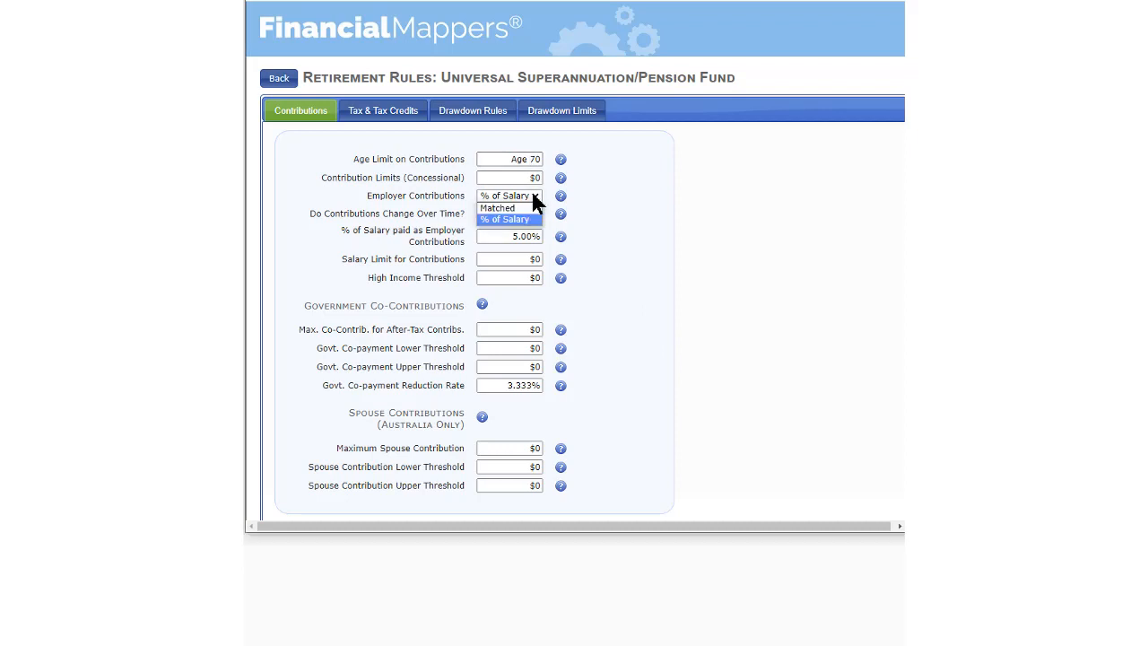
pyautogui.click(528, 207)
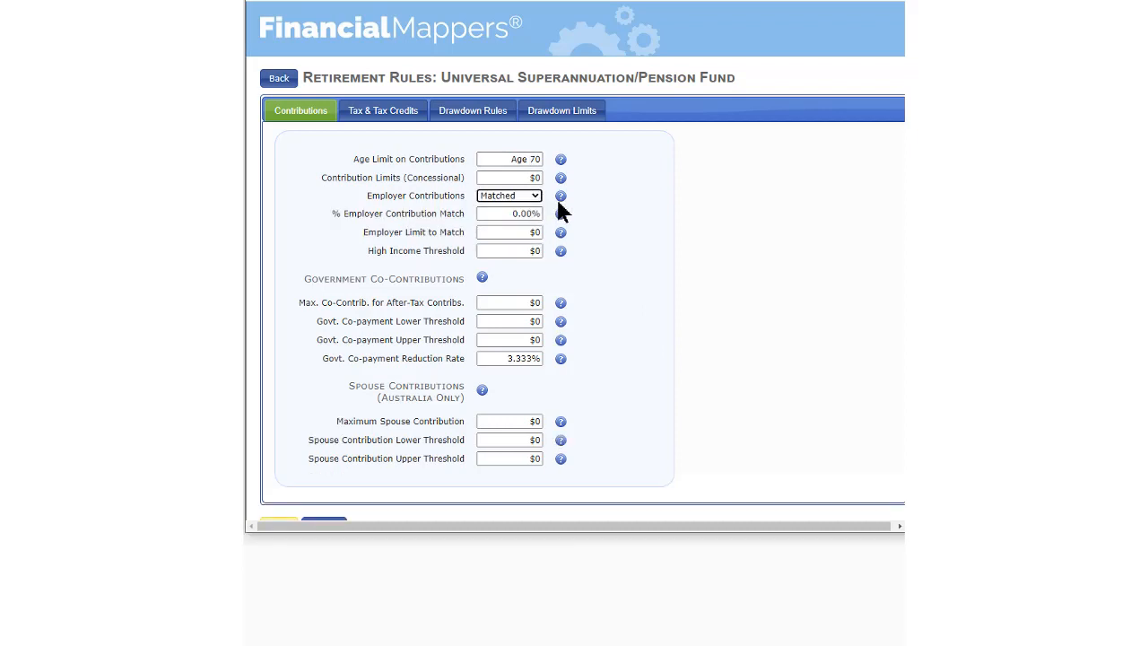
pyautogui.click(507, 214)
pyautogui.write('50')
pyautogui.click(521, 231)
pyautogui.write('5,00')
pyautogui.write('00')
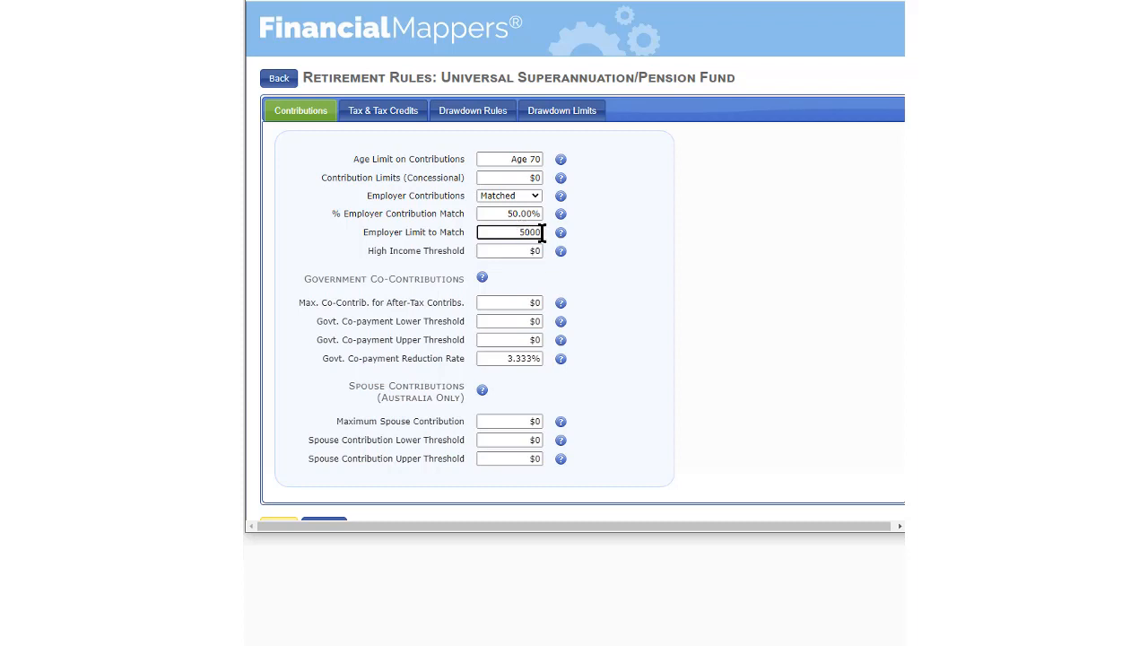
pyautogui.click(662, 266)
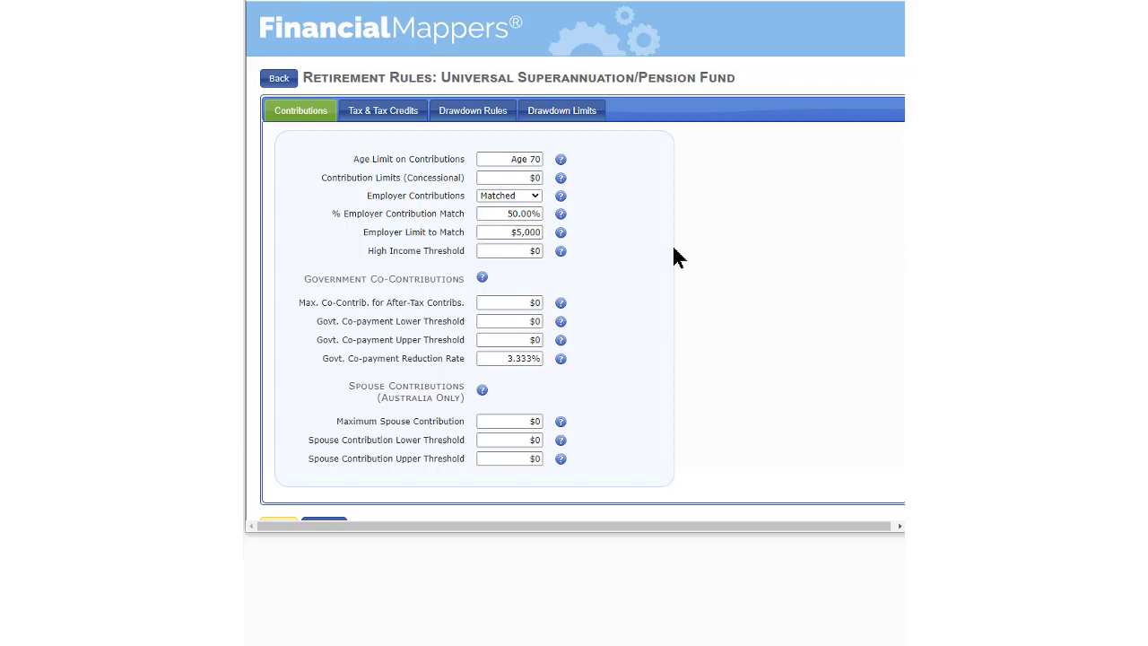
# Set the universal fund's employer contributions to % of Salary and have the contributions change over time
pyautogui.click(531, 192)
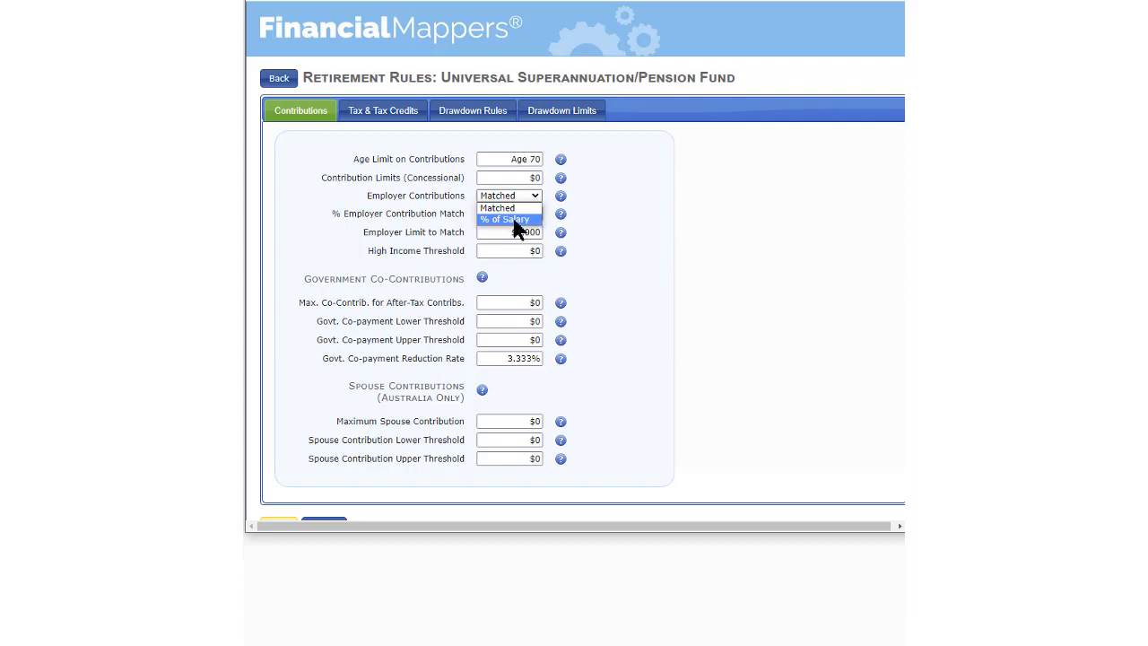
pyautogui.click(518, 219)
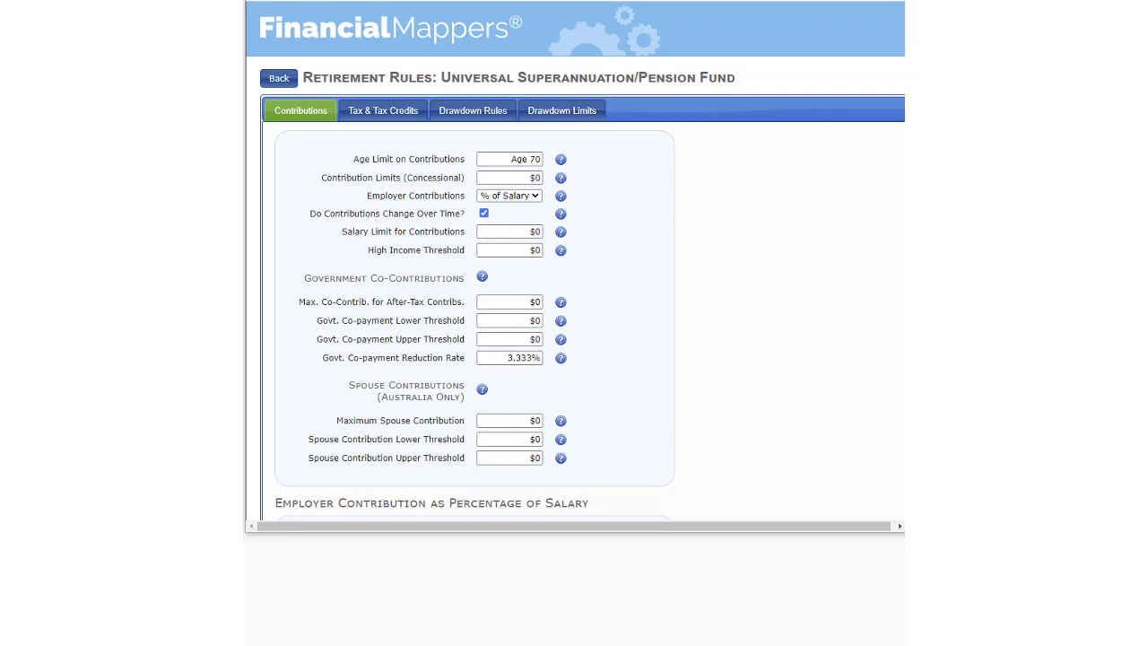
# Examine the fund's tax and tax credit rules, including the options for tax on drawdowns of pre-tax funds
pyautogui.click(389, 111)
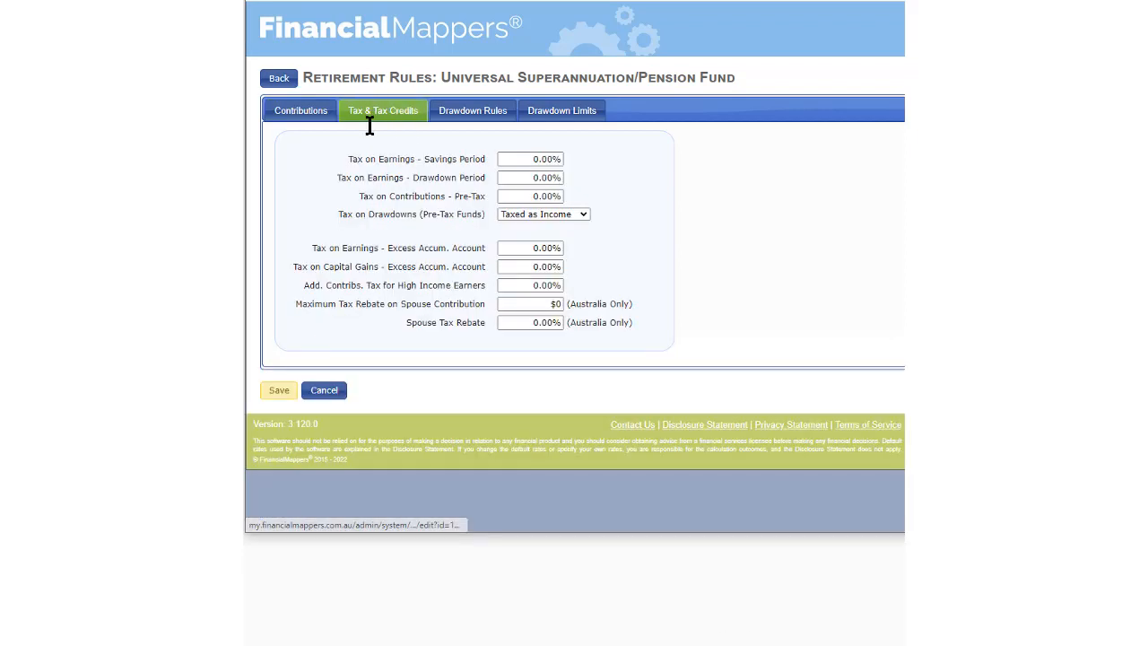
pyautogui.click(581, 220)
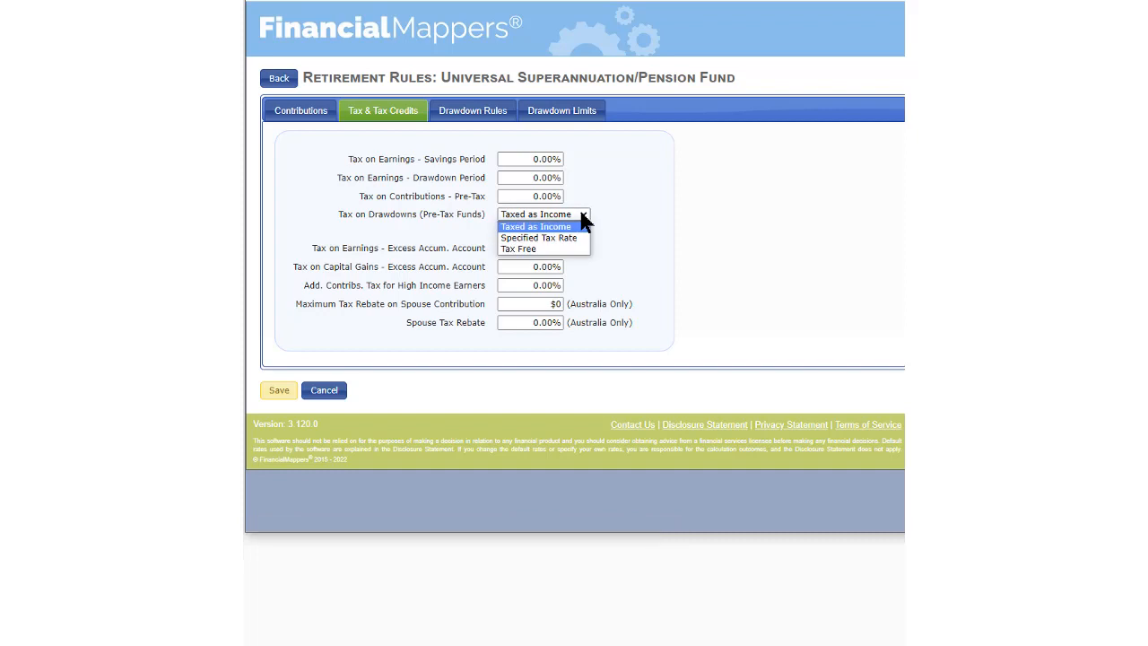
pyautogui.click(581, 221)
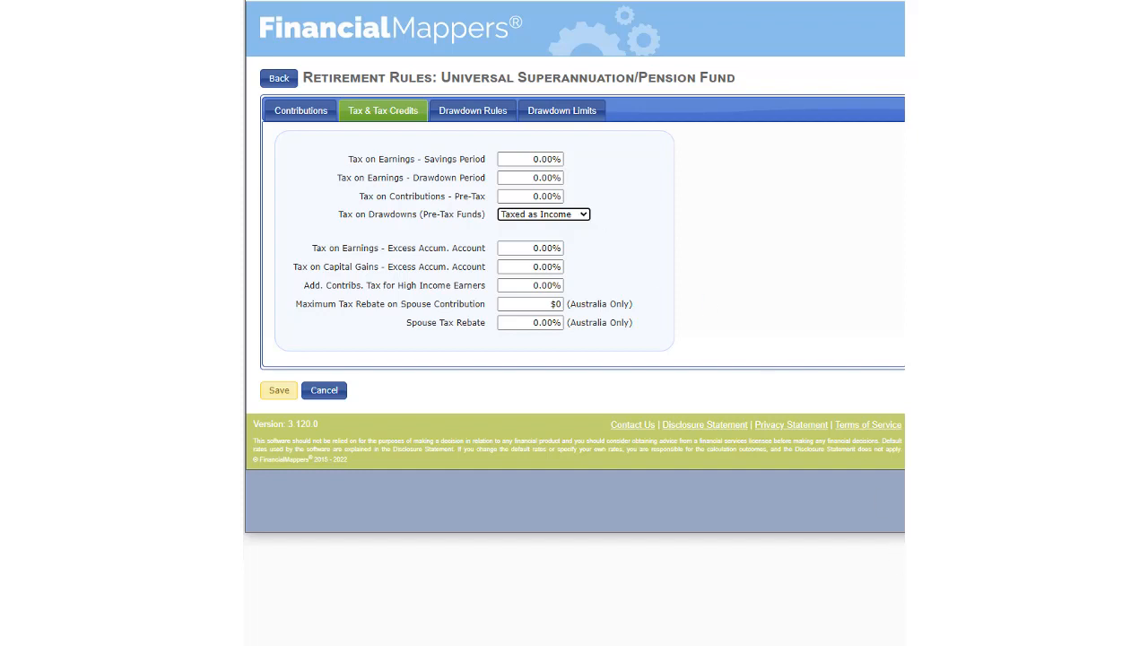
# Try the table of preservation ages in the fund's drawdown rules, and return to a single preservation age
pyautogui.click(473, 110)
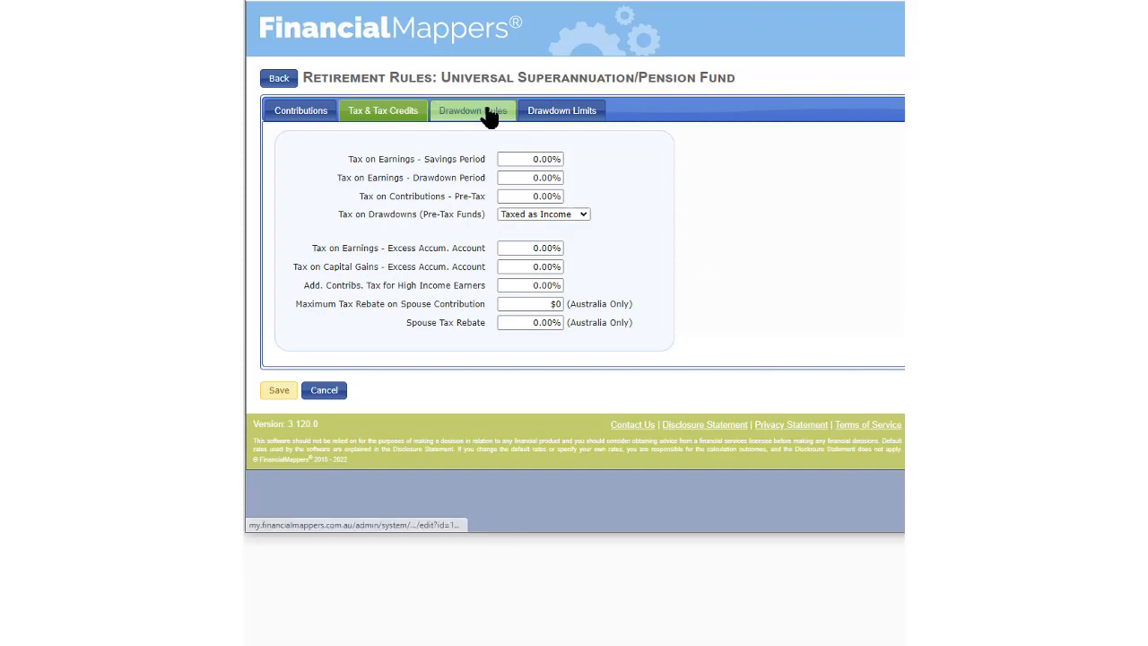
pyautogui.click(498, 178)
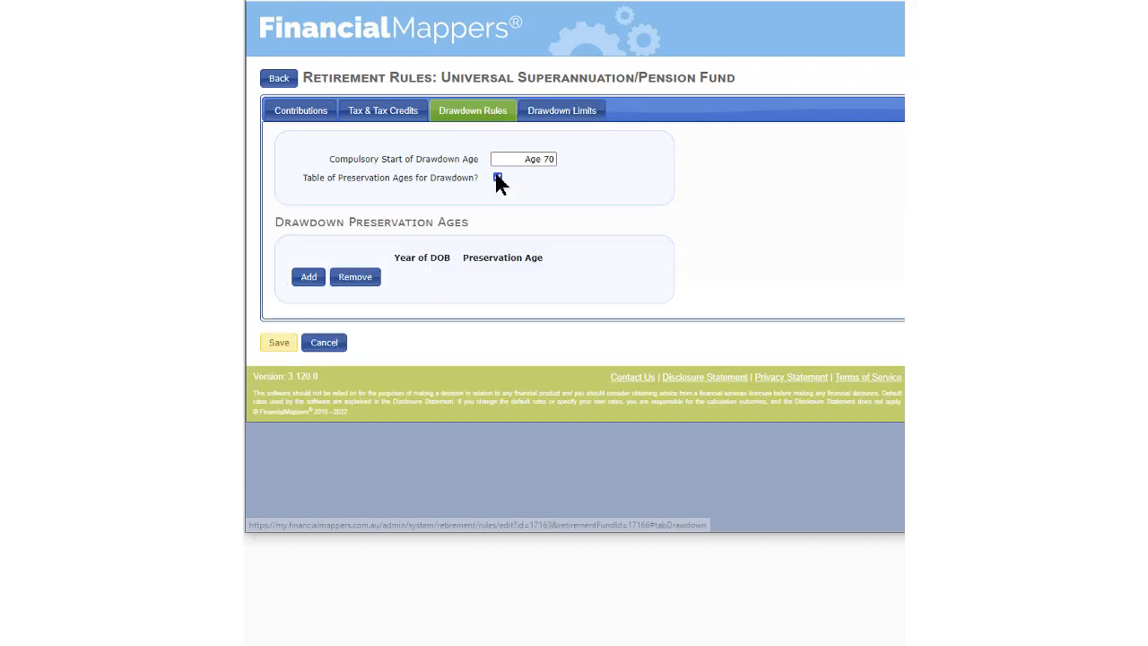
pyautogui.click(499, 178)
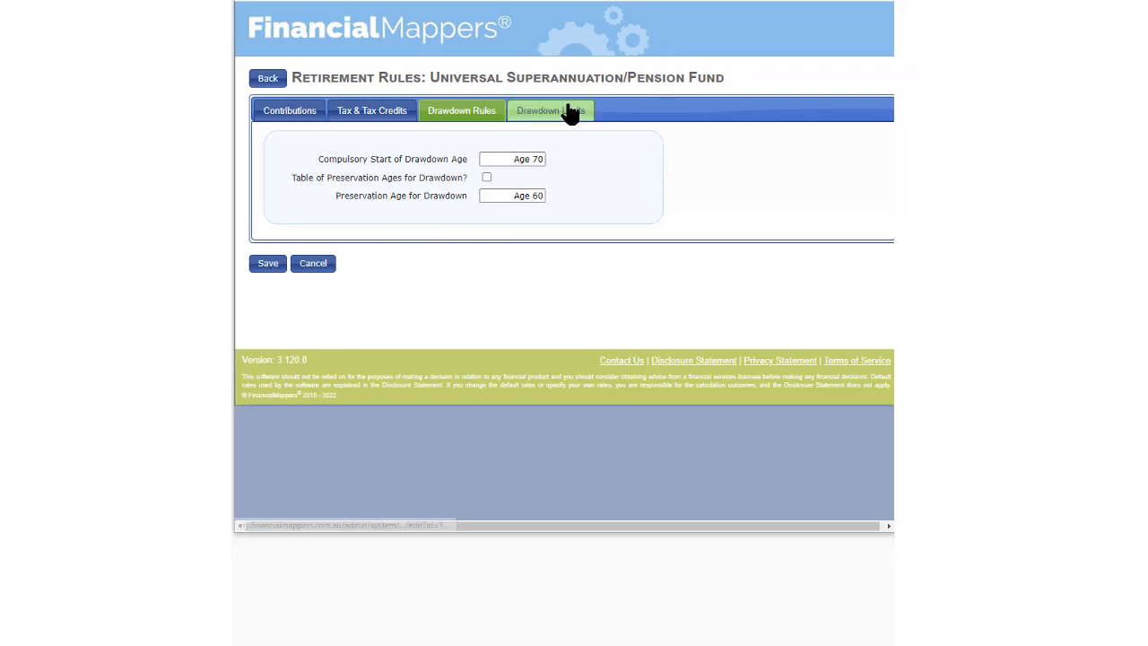
# Try Pre-Defined Limits for the fund's drawdown limits and examine the available country schemes
pyautogui.click(568, 114)
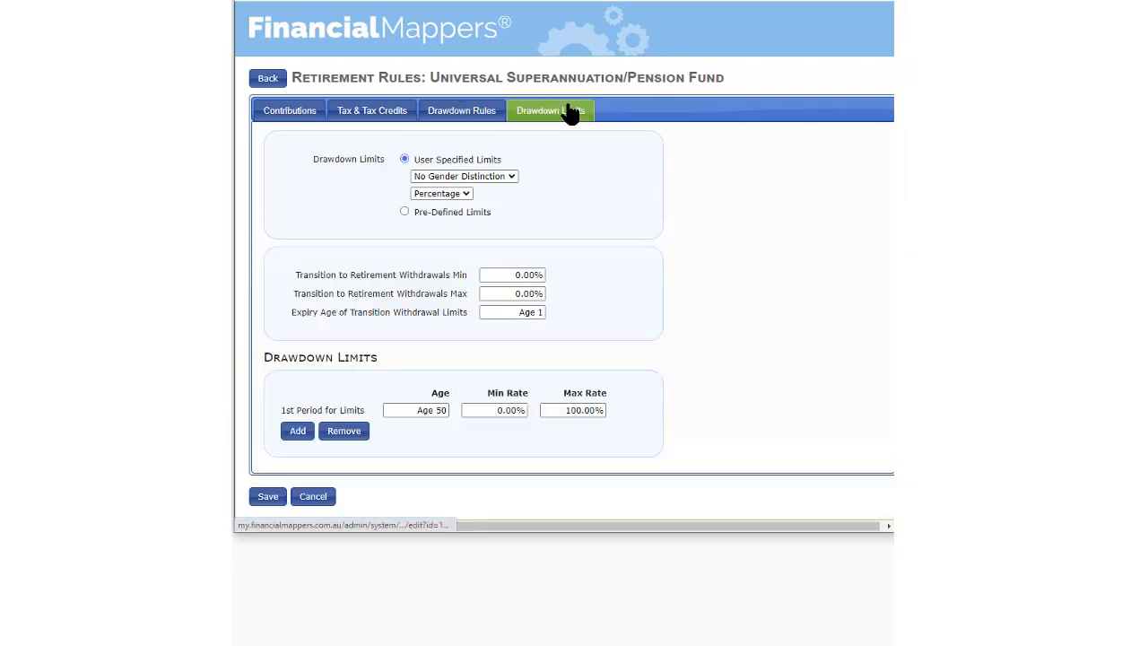
pyautogui.click(404, 213)
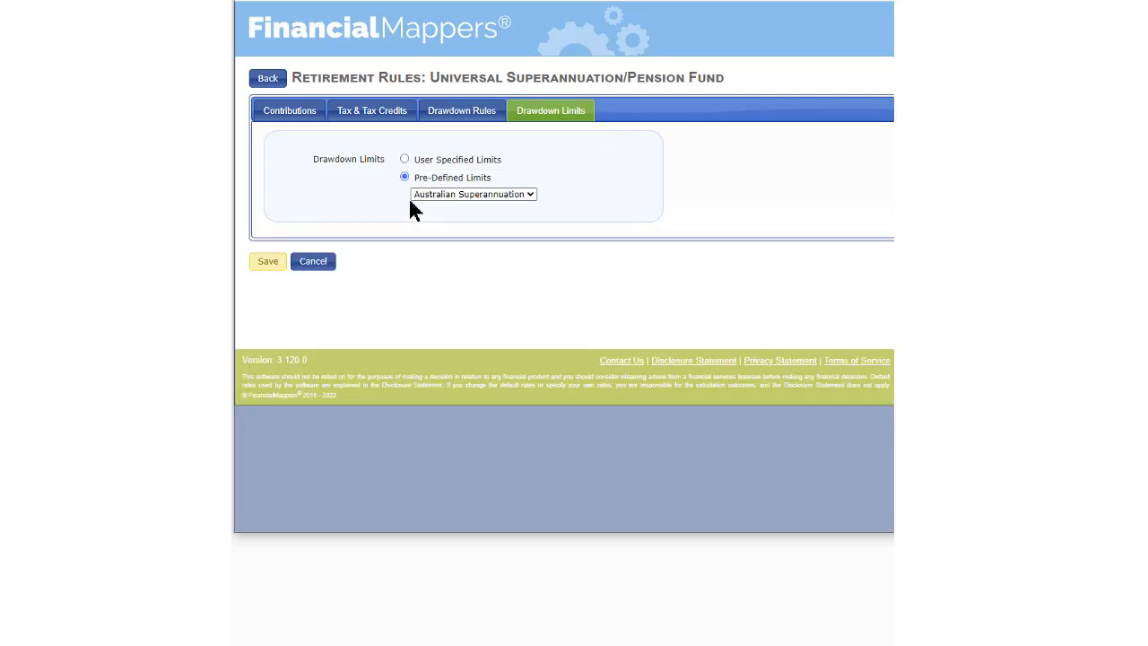
pyautogui.click(529, 193)
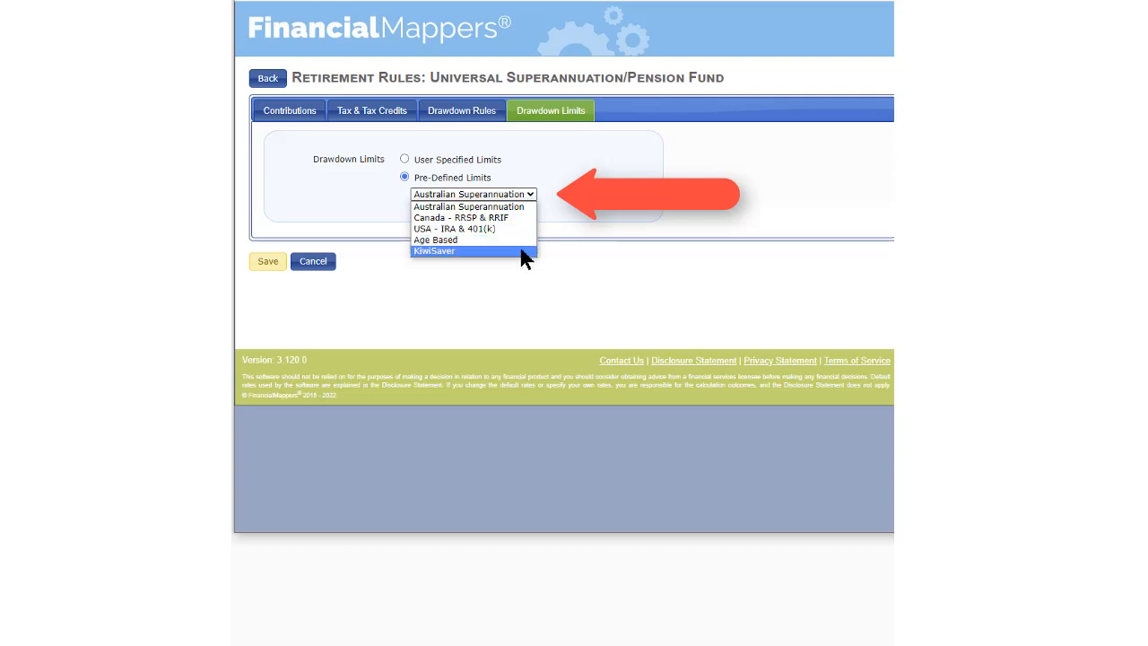
# Return the drawdown limits to User Specified Limits and examine the gender distinction and percentage or factor options
pyautogui.click(404, 159)
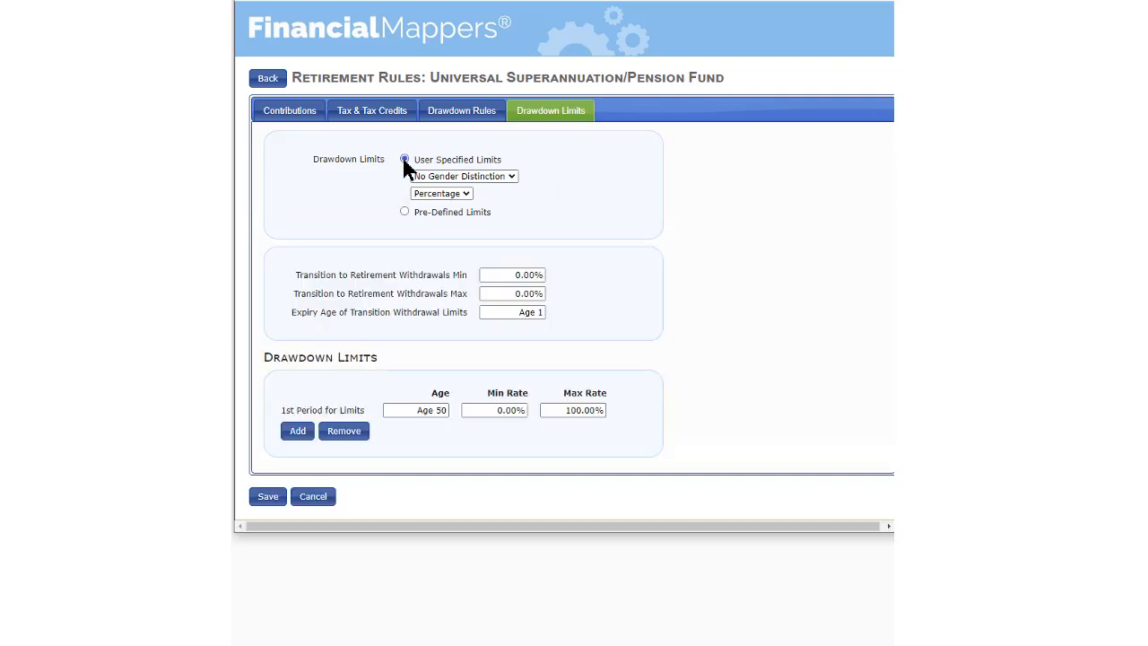
pyautogui.click(512, 179)
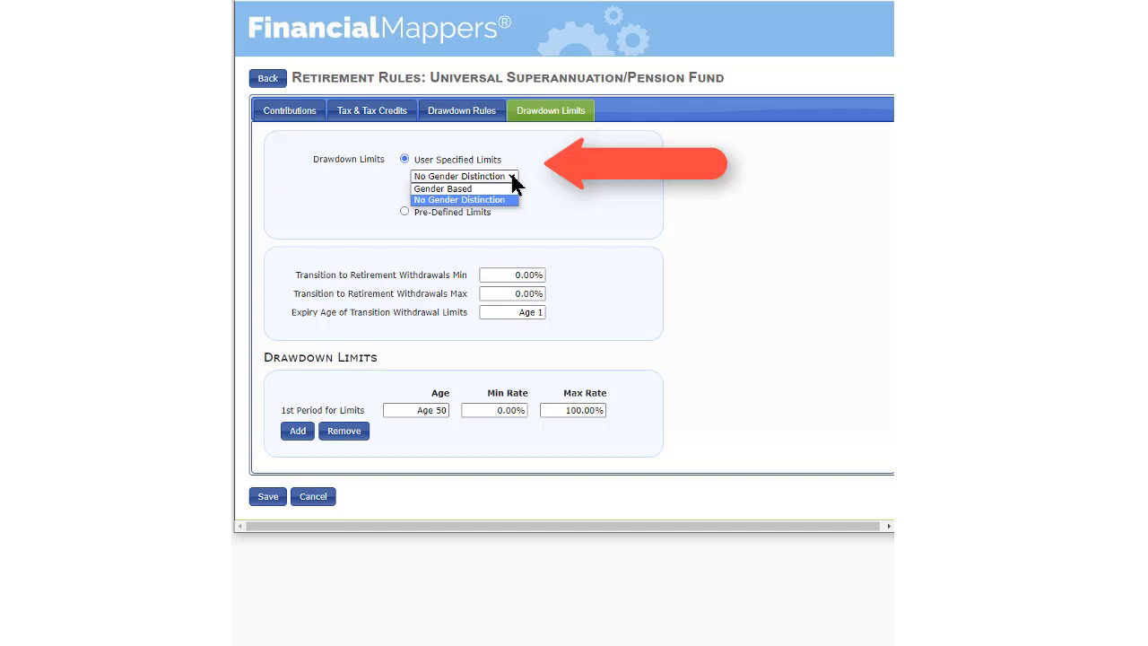
pyautogui.click(514, 182)
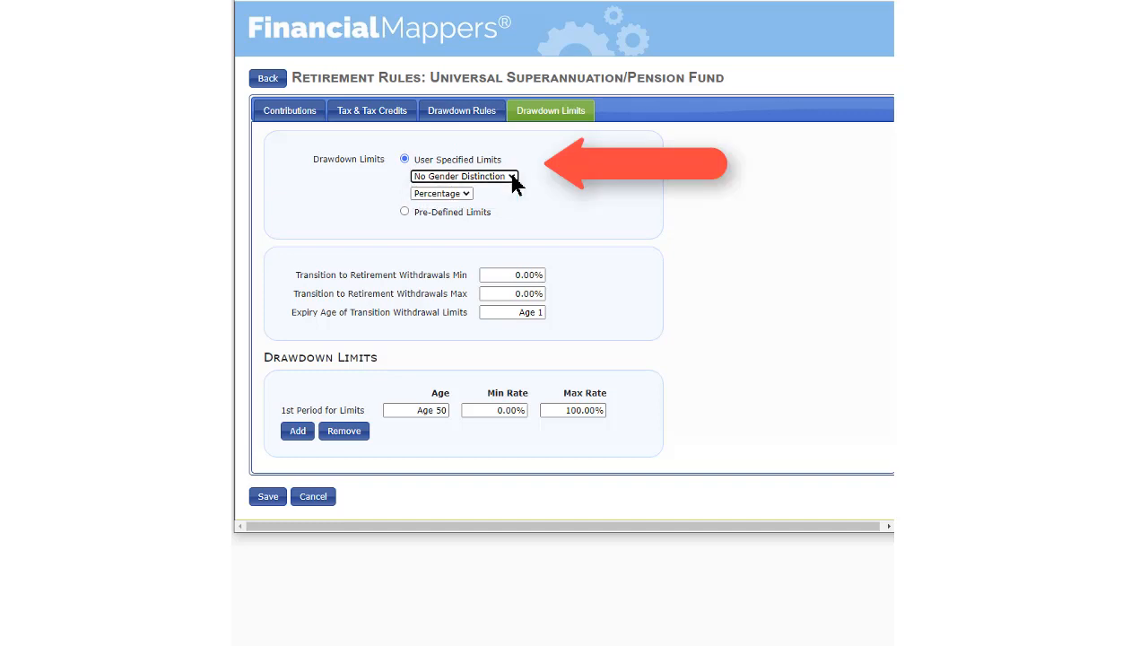
pyautogui.click(463, 196)
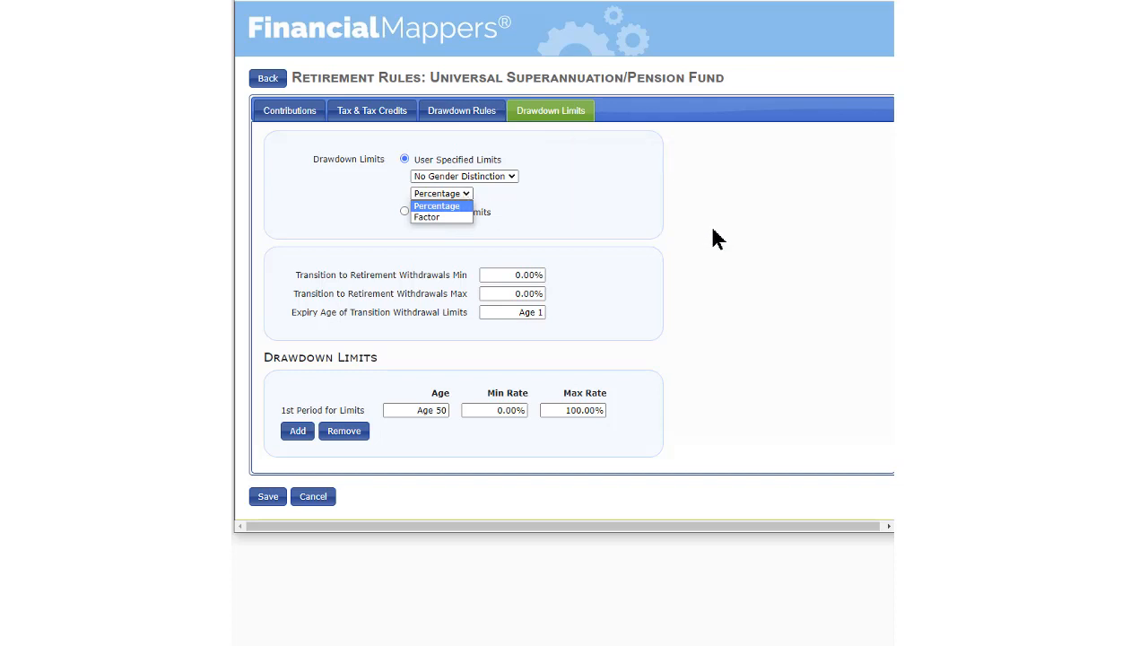
pyautogui.click(745, 308)
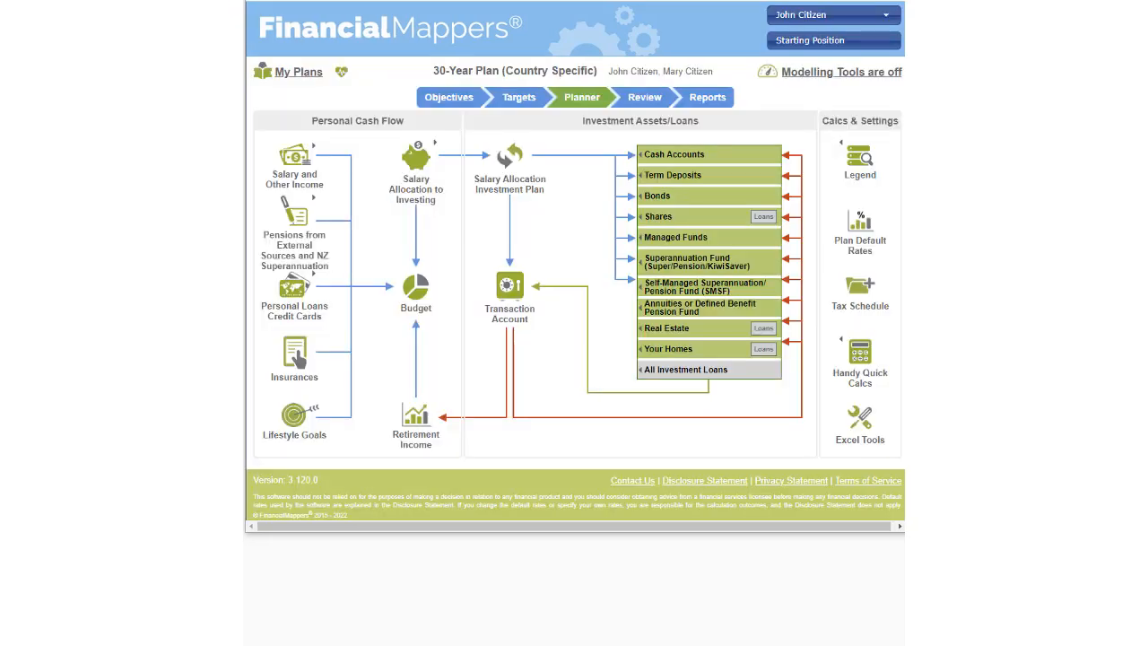
# Apply Historical Data rates in the plan's modelling tools and open the historical data settings
pyautogui.click(830, 77)
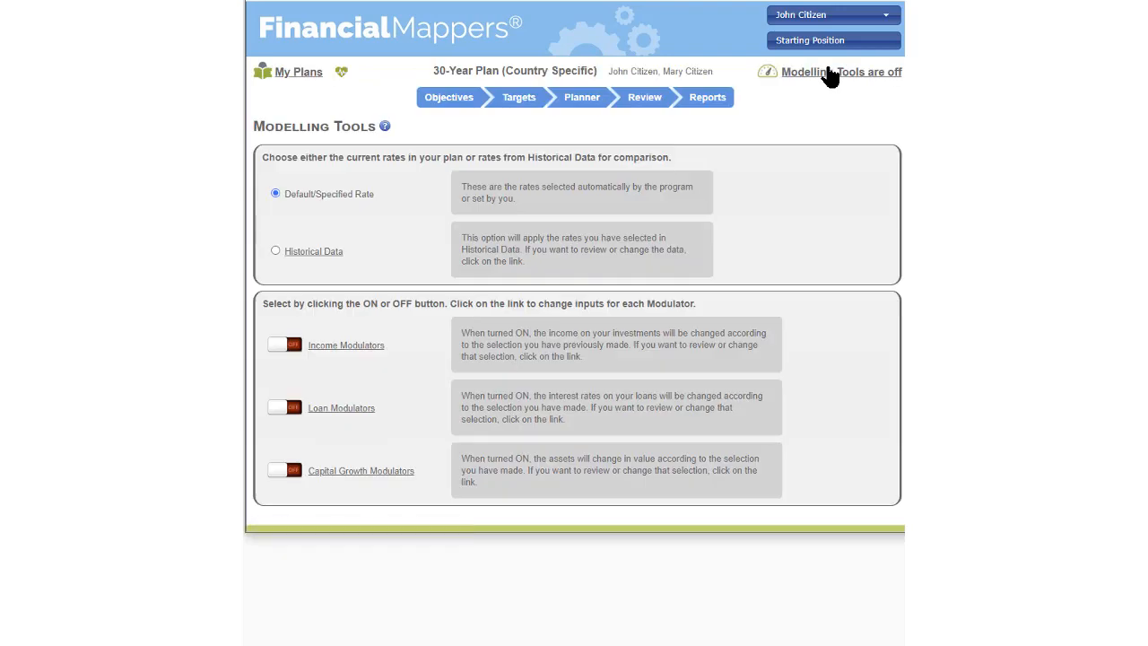
pyautogui.click(277, 251)
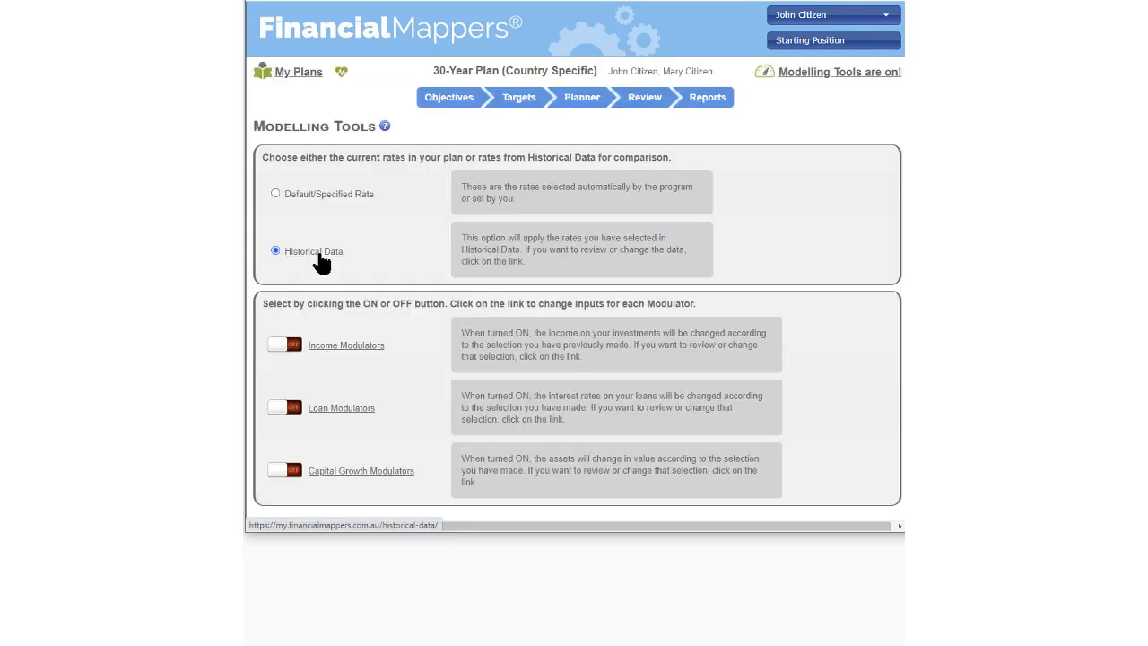
pyautogui.click(307, 254)
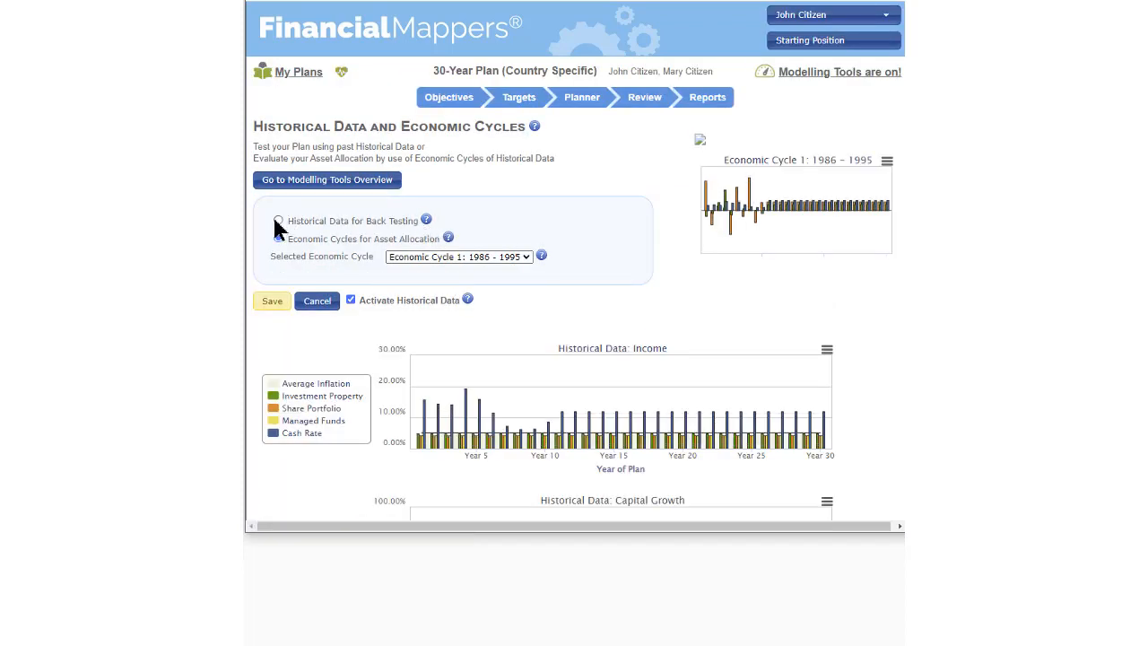
# Choose Historical Data for Back Testing and examine which countries' historical data can be selected
pyautogui.click(278, 221)
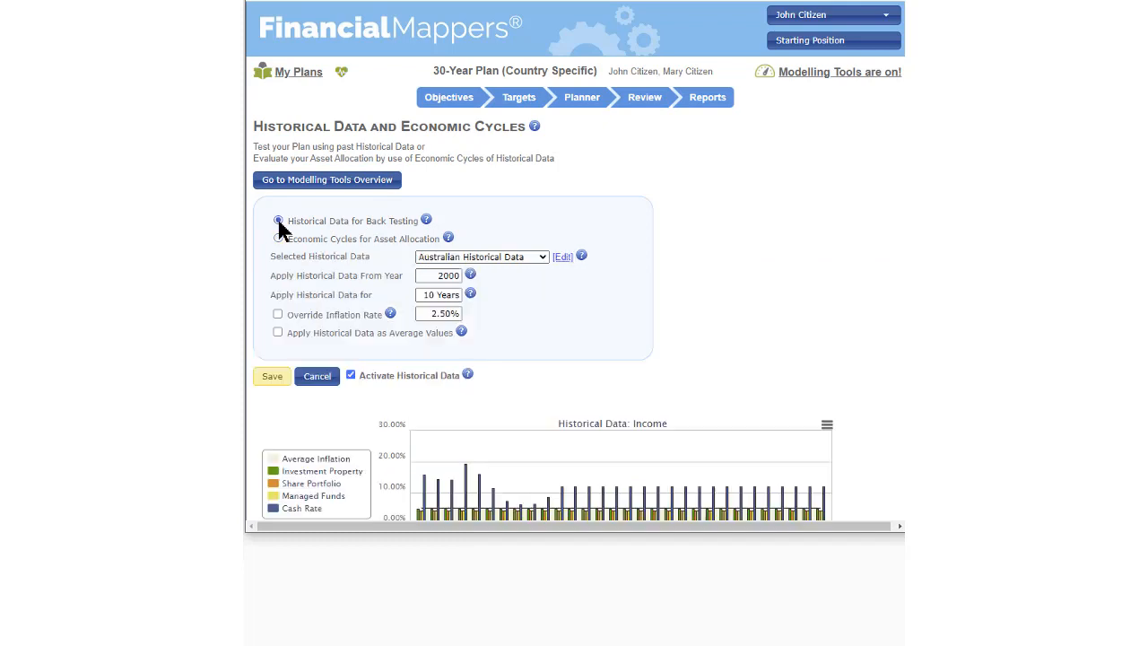
pyautogui.click(543, 257)
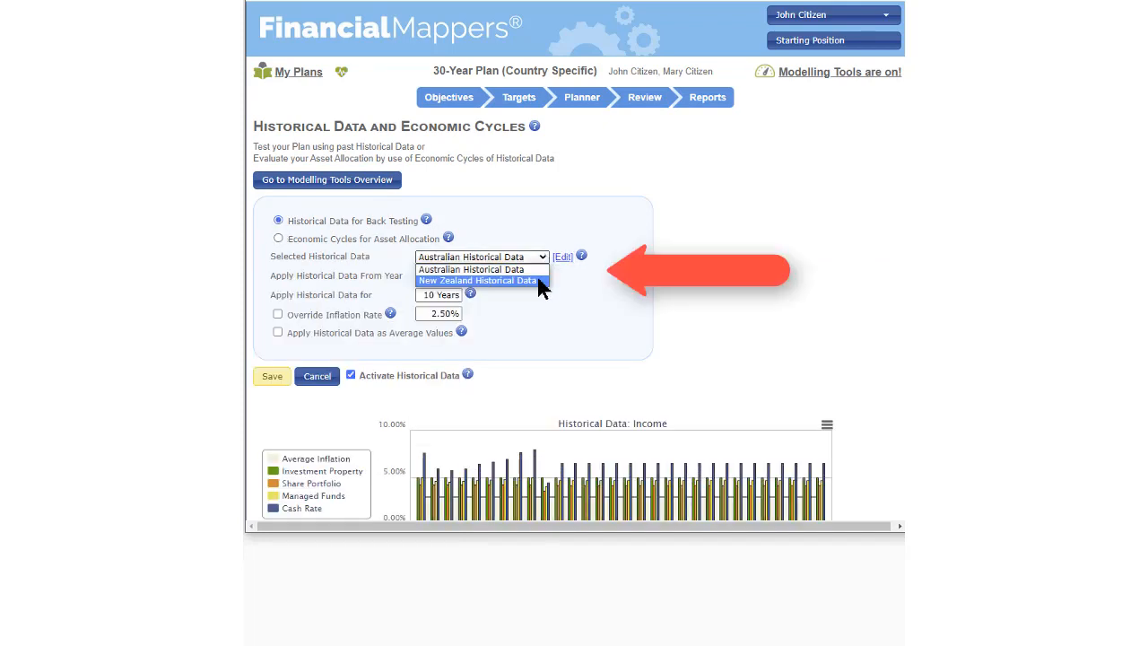
pyautogui.click(543, 257)
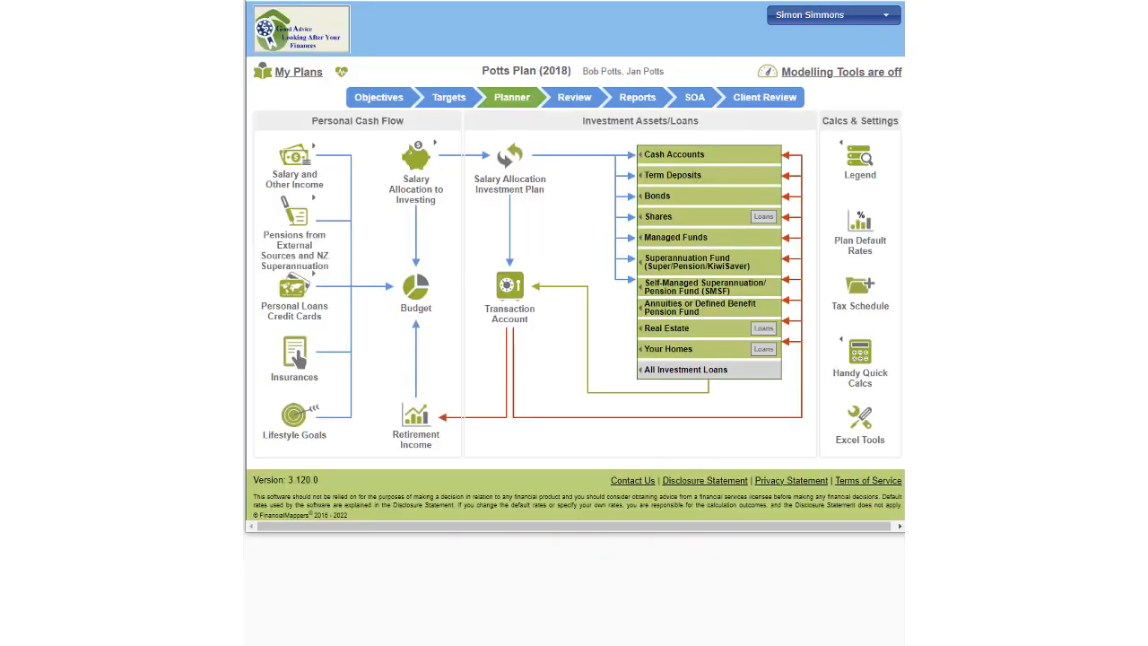
# Open the adviser's company settings and examine the default personal tax and capital gains tax rules
pyautogui.click(843, 14)
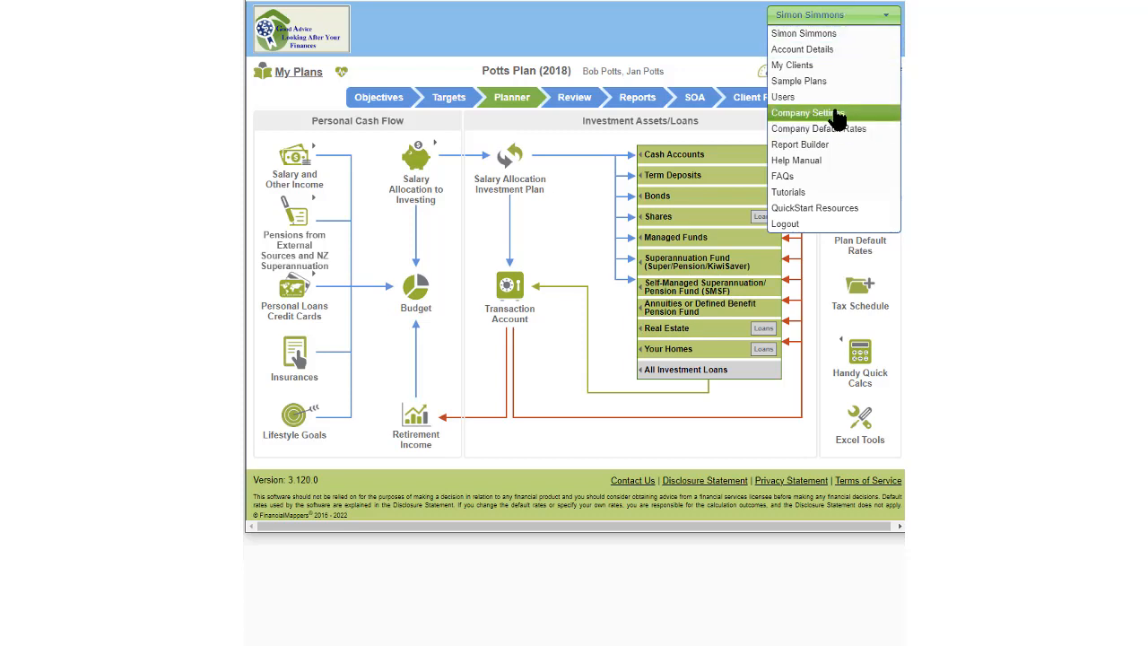
pyautogui.click(836, 115)
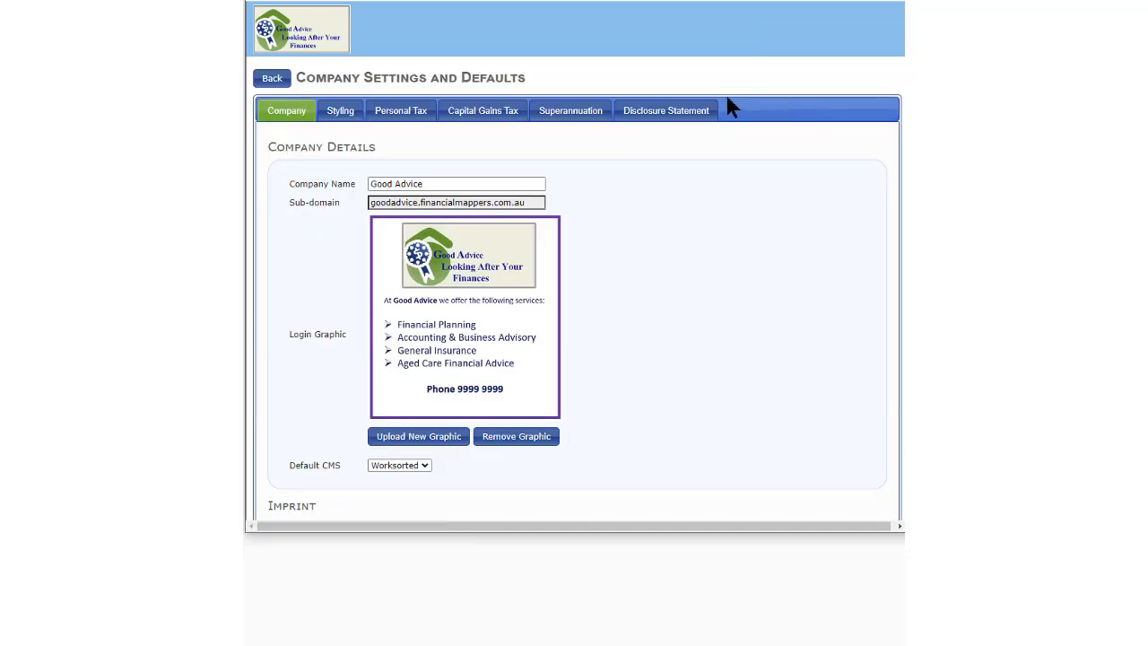
pyautogui.click(408, 114)
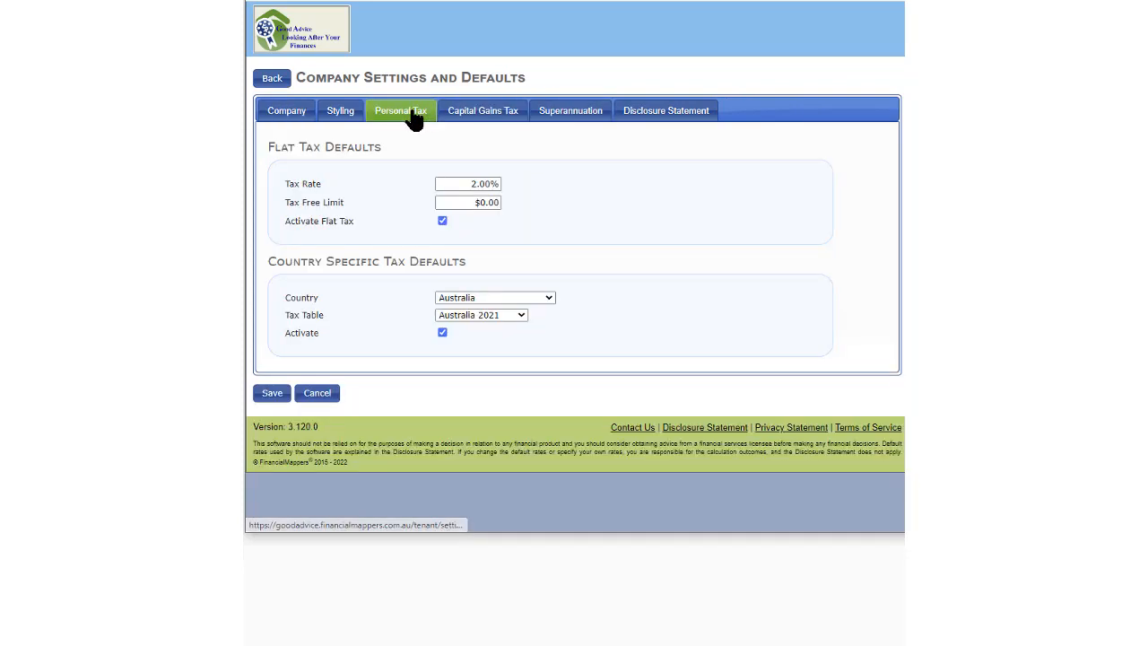
pyautogui.click(500, 120)
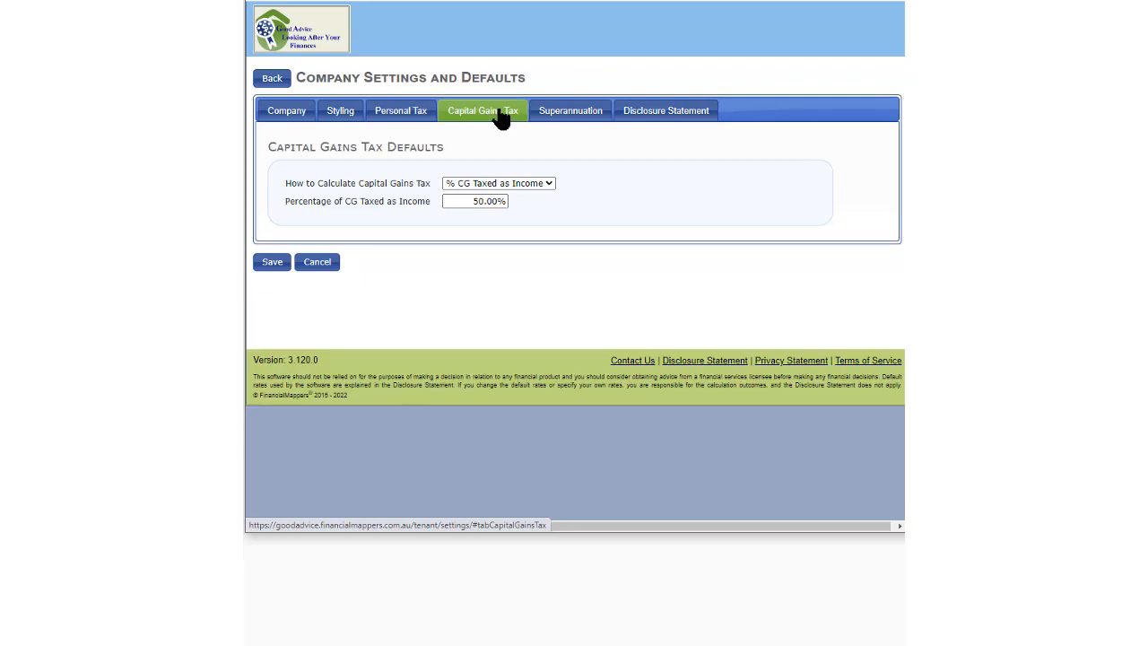
# Try KiwiSaver as the company's default superannuation fund rules, and return to the planner
pyautogui.click(572, 112)
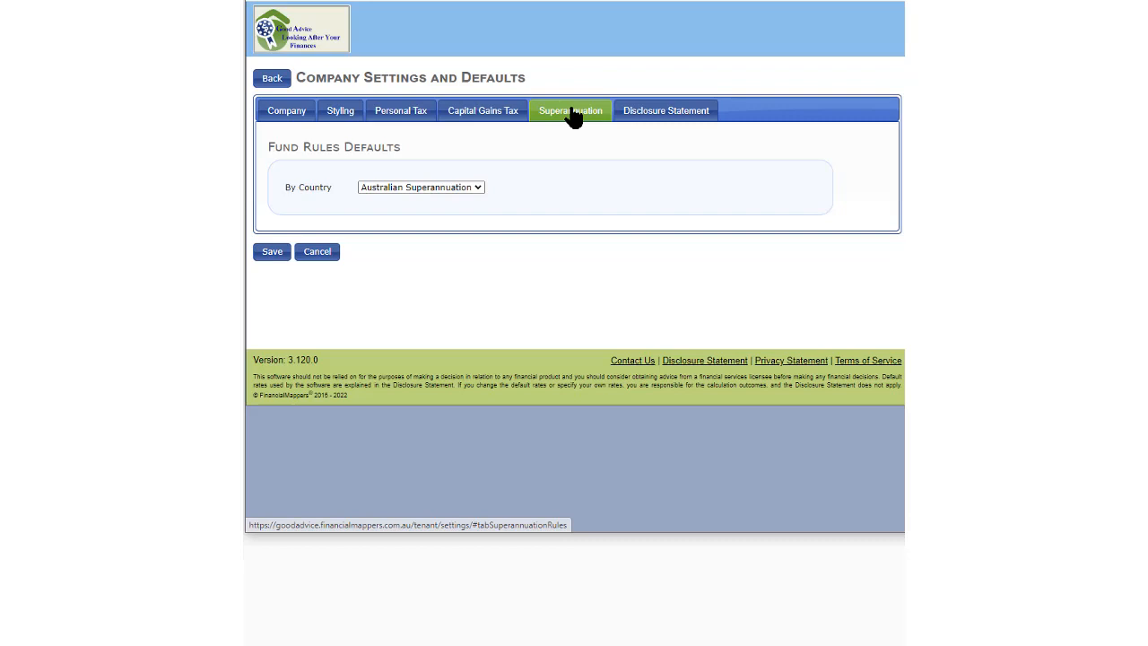
pyautogui.click(476, 185)
pyautogui.click(464, 211)
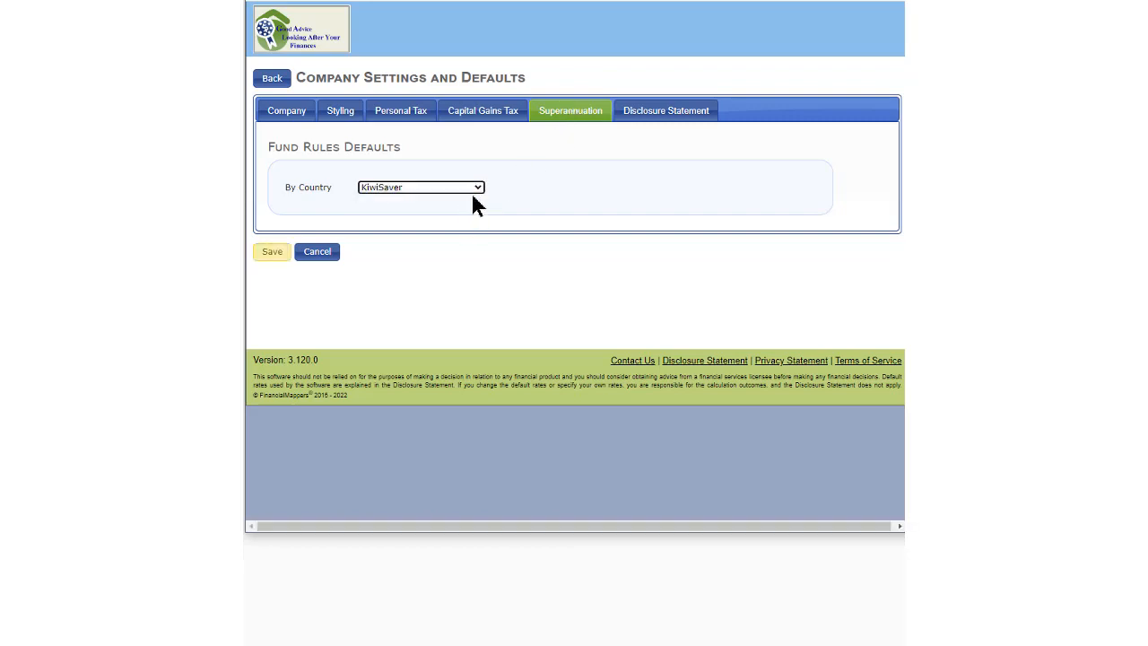
pyautogui.click(268, 80)
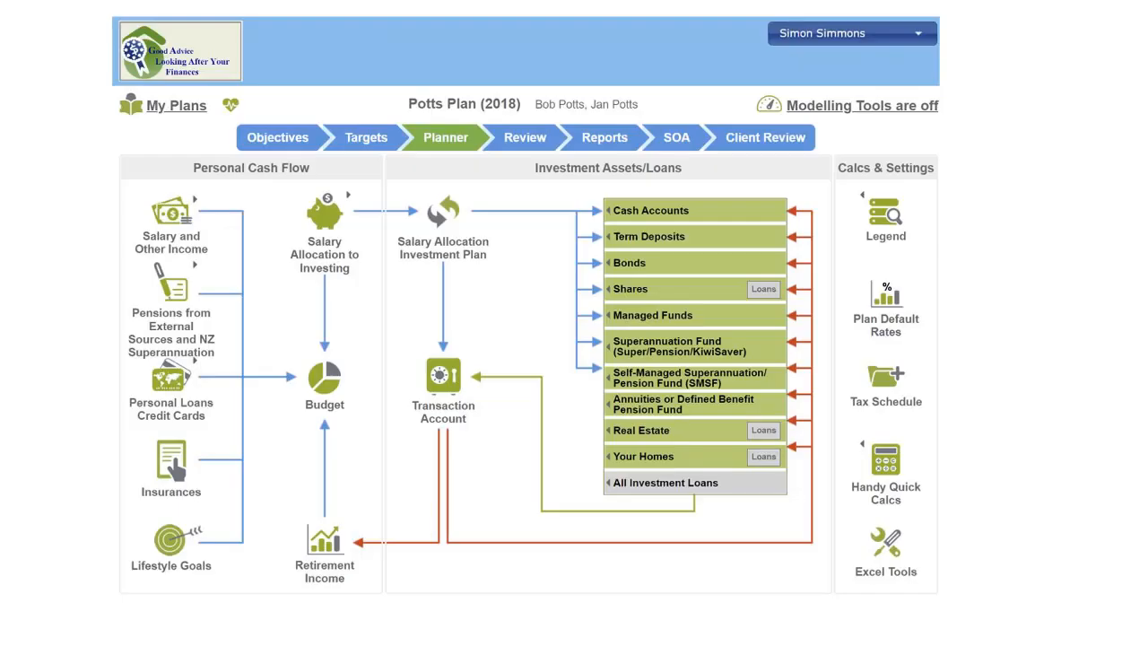